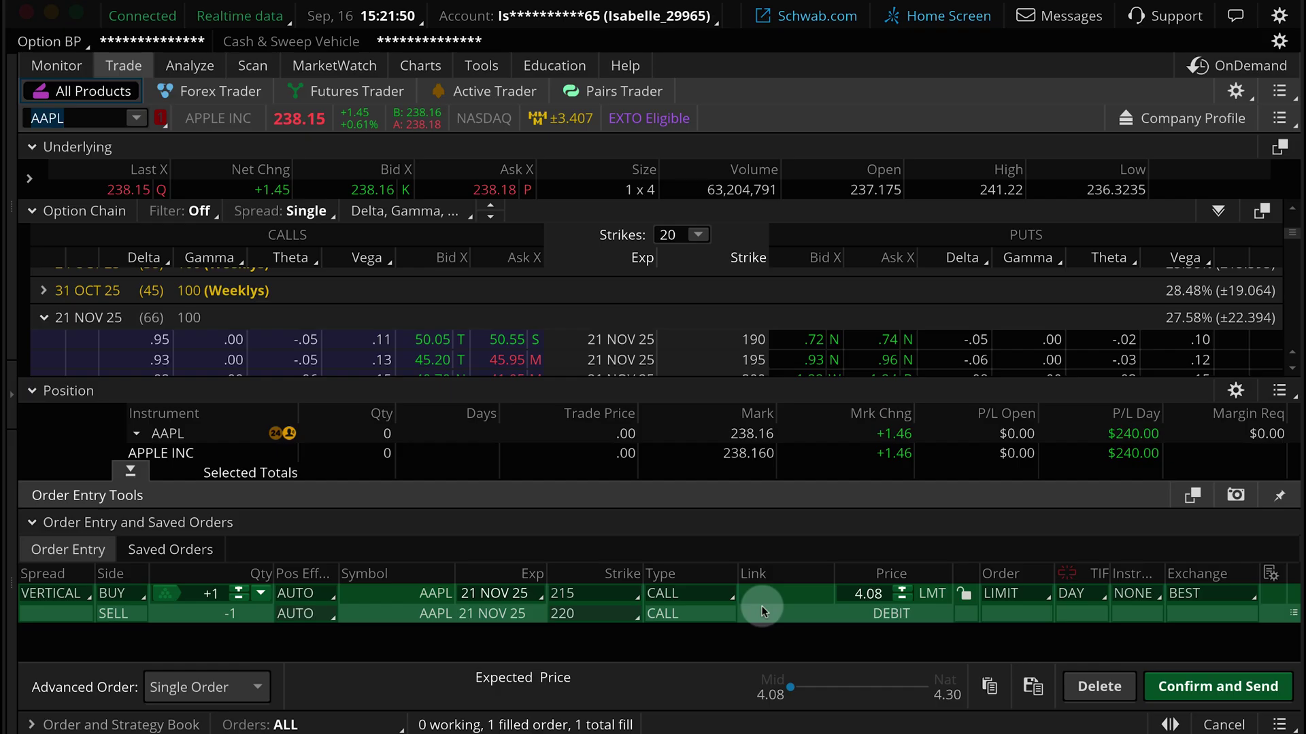
Step: Send the AAPL 215/220 call vertical order row to Analyze trade in the Risk Profile
right_click(761, 605)
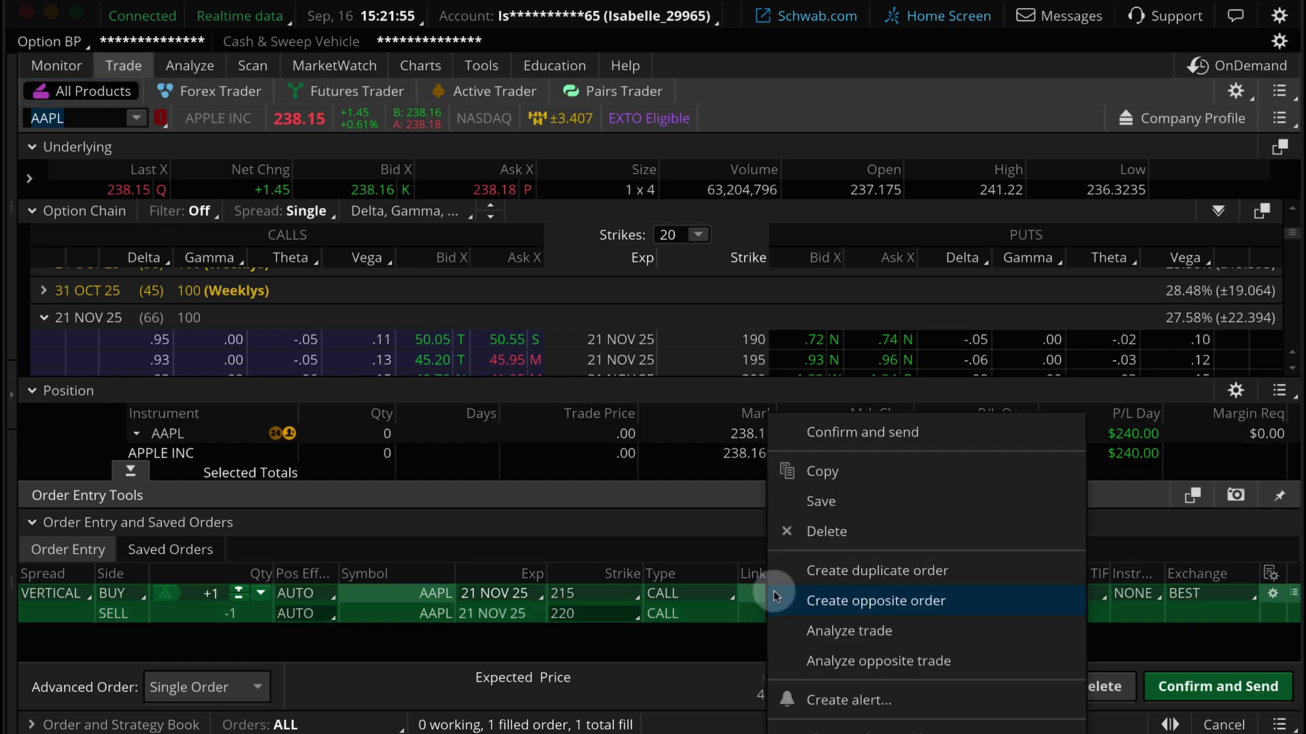
left_click(809, 629)
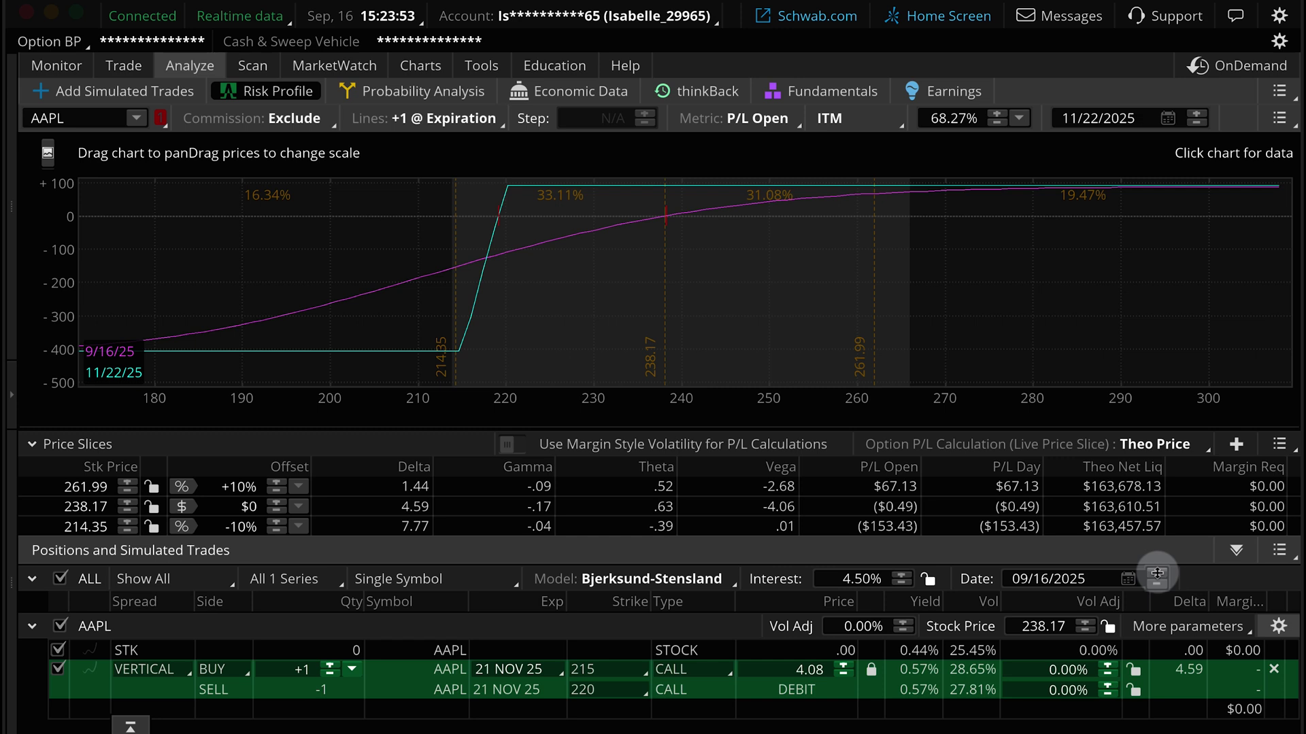
Step: Step the analysis date forward to 10/19/2025, then back to 10/10/2025
left_click(1156, 572)
left_click(1156, 571)
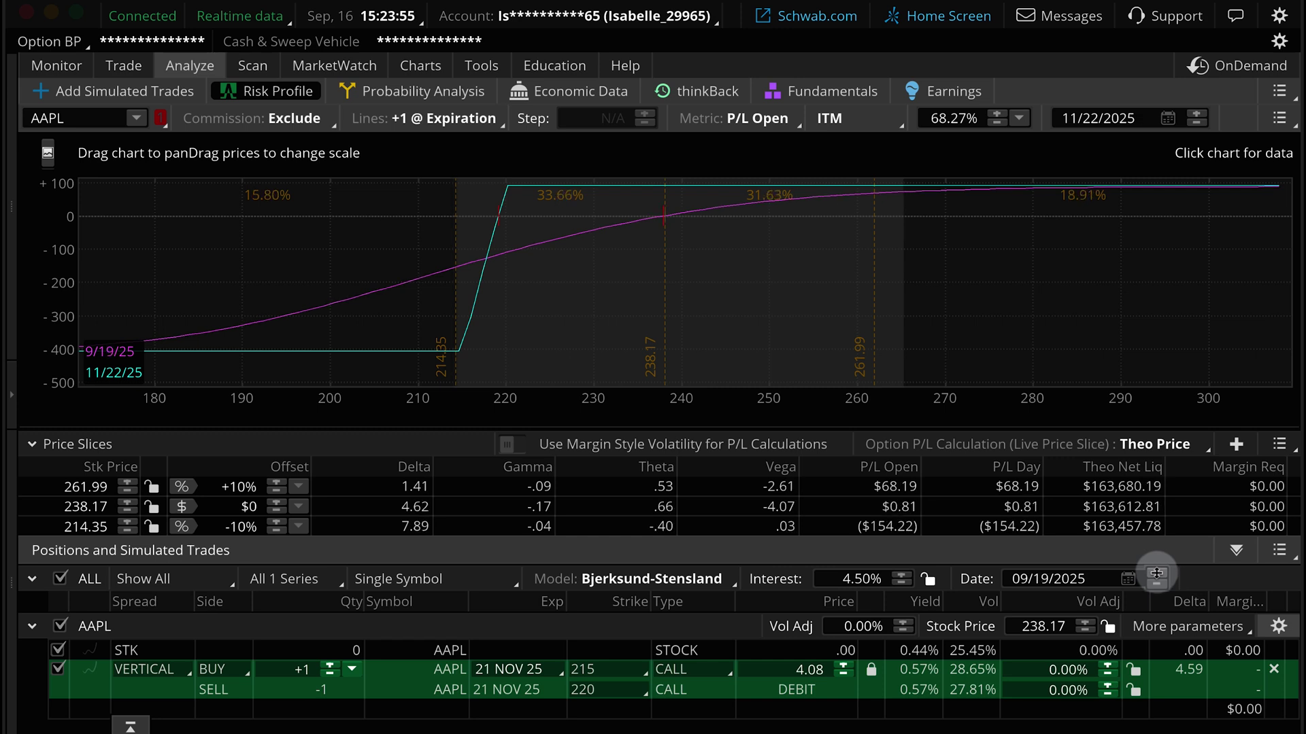
left_click(1156, 571)
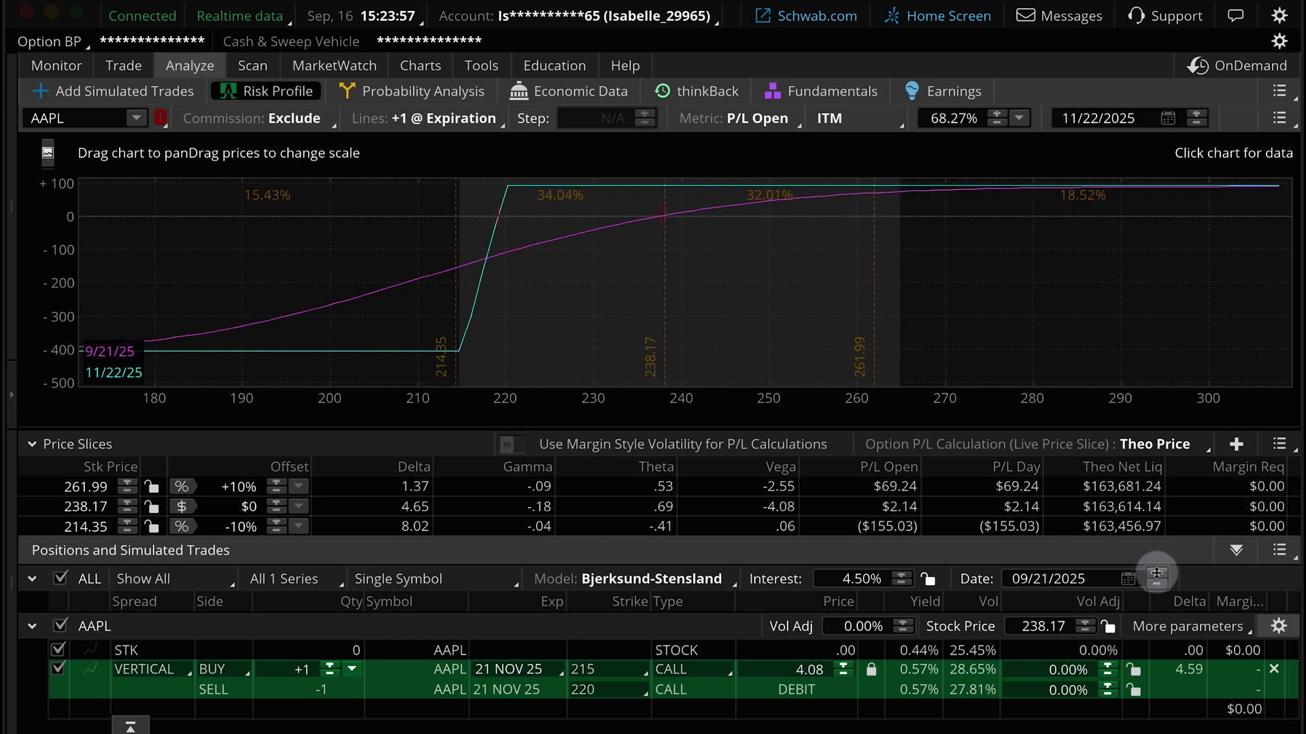
left_click(1156, 572)
left_click(1156, 572)
left_click(1156, 572)
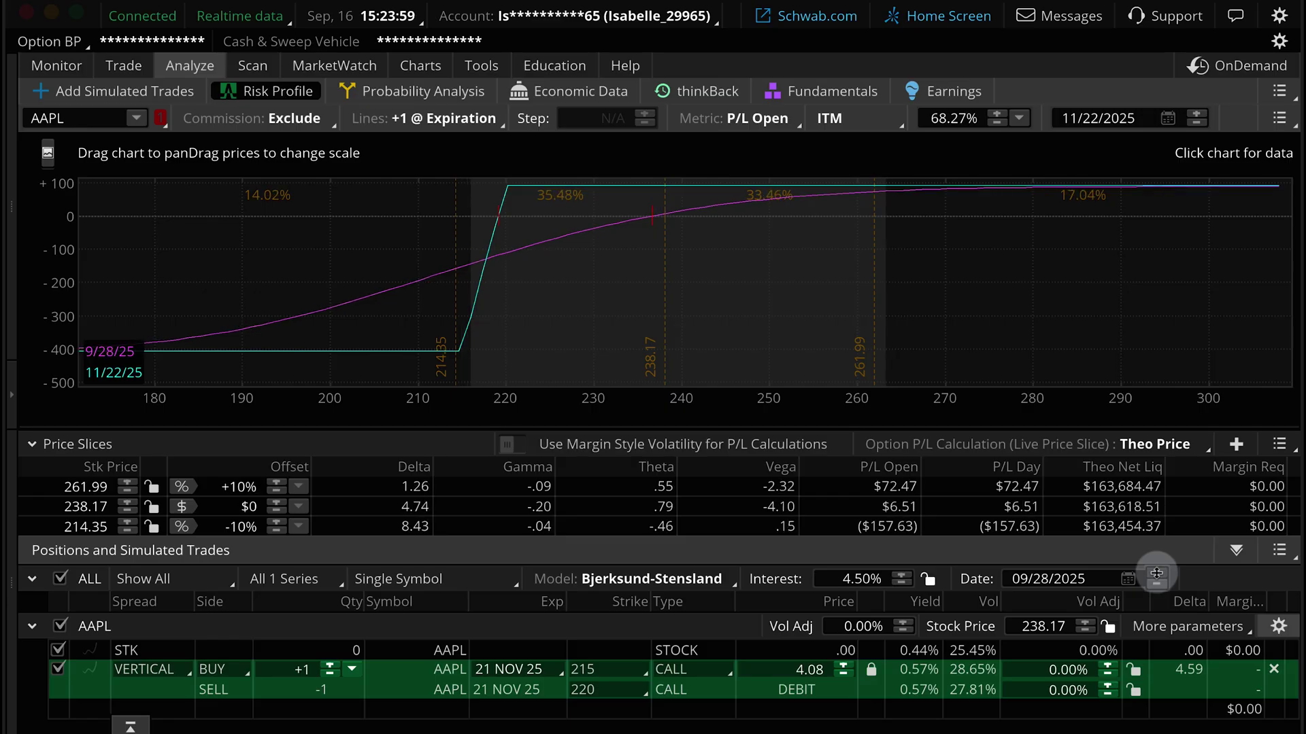
left_click(1156, 572)
left_click(1156, 572)
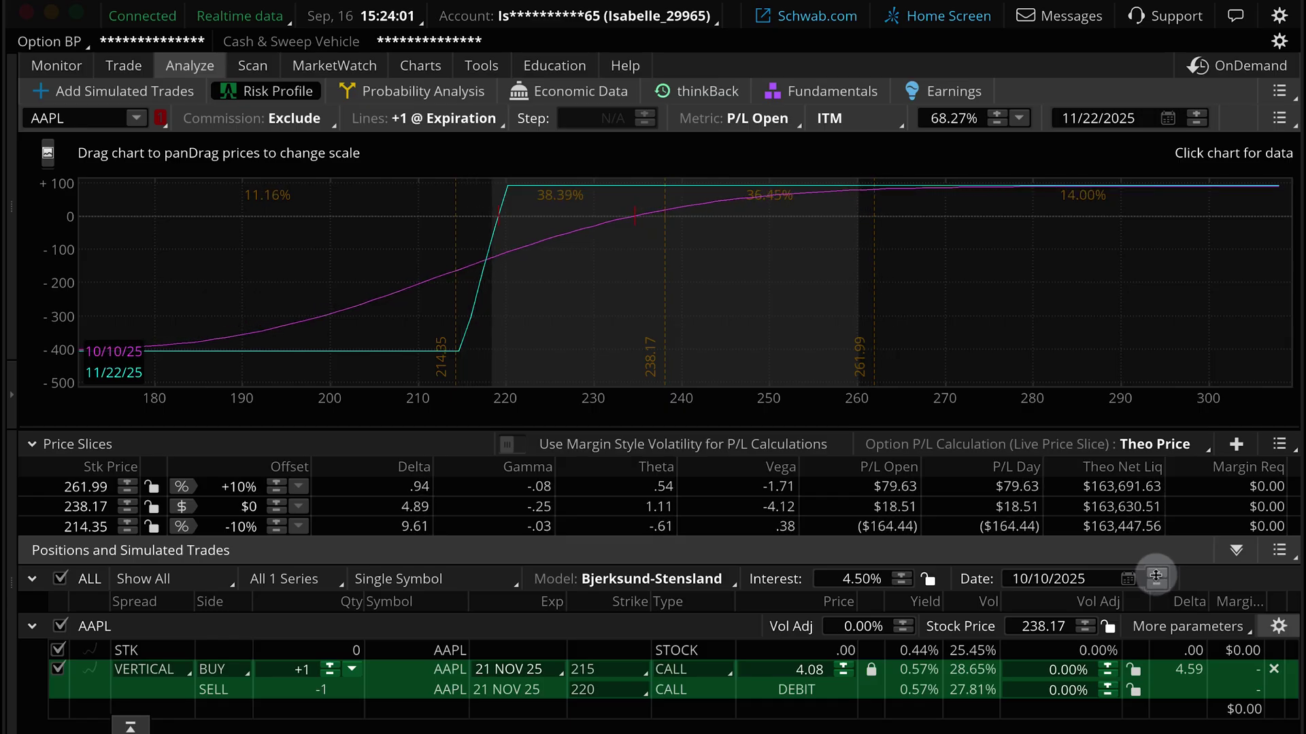
left_click(1156, 573)
left_click(1156, 574)
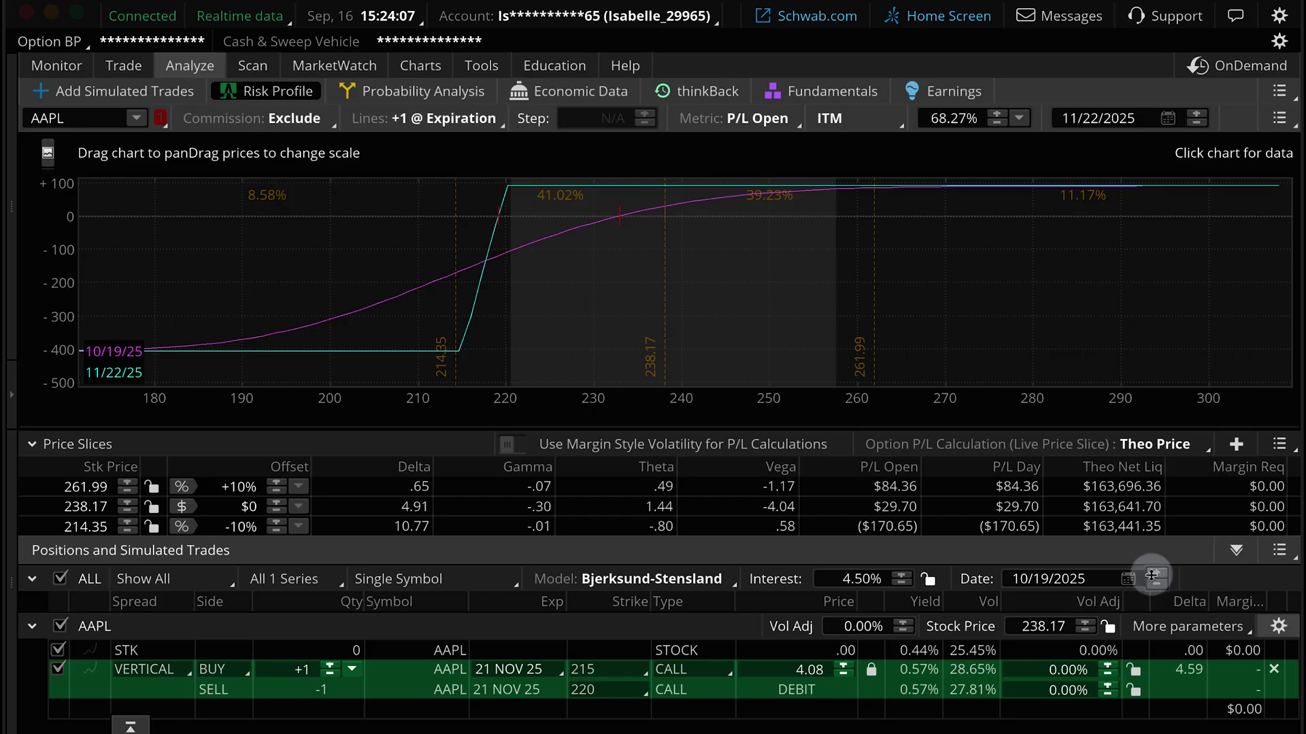
left_click(1154, 585)
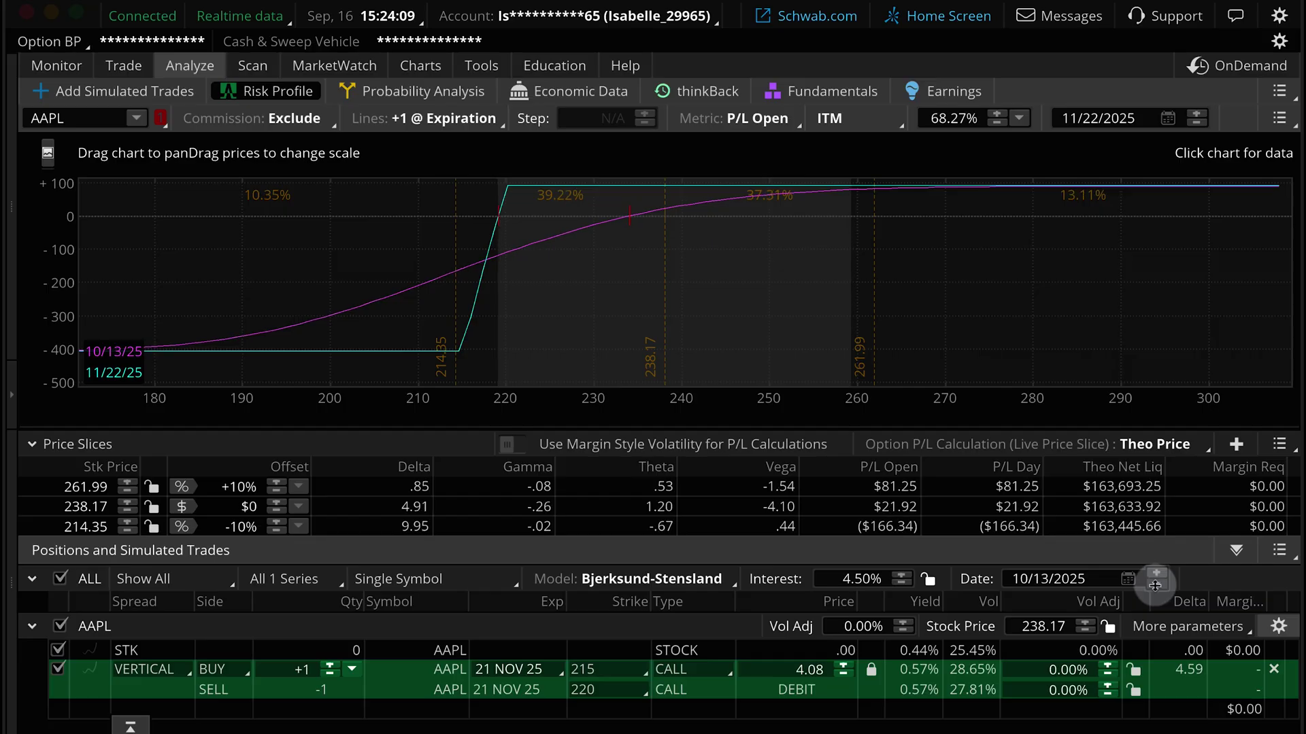
left_click(1155, 584)
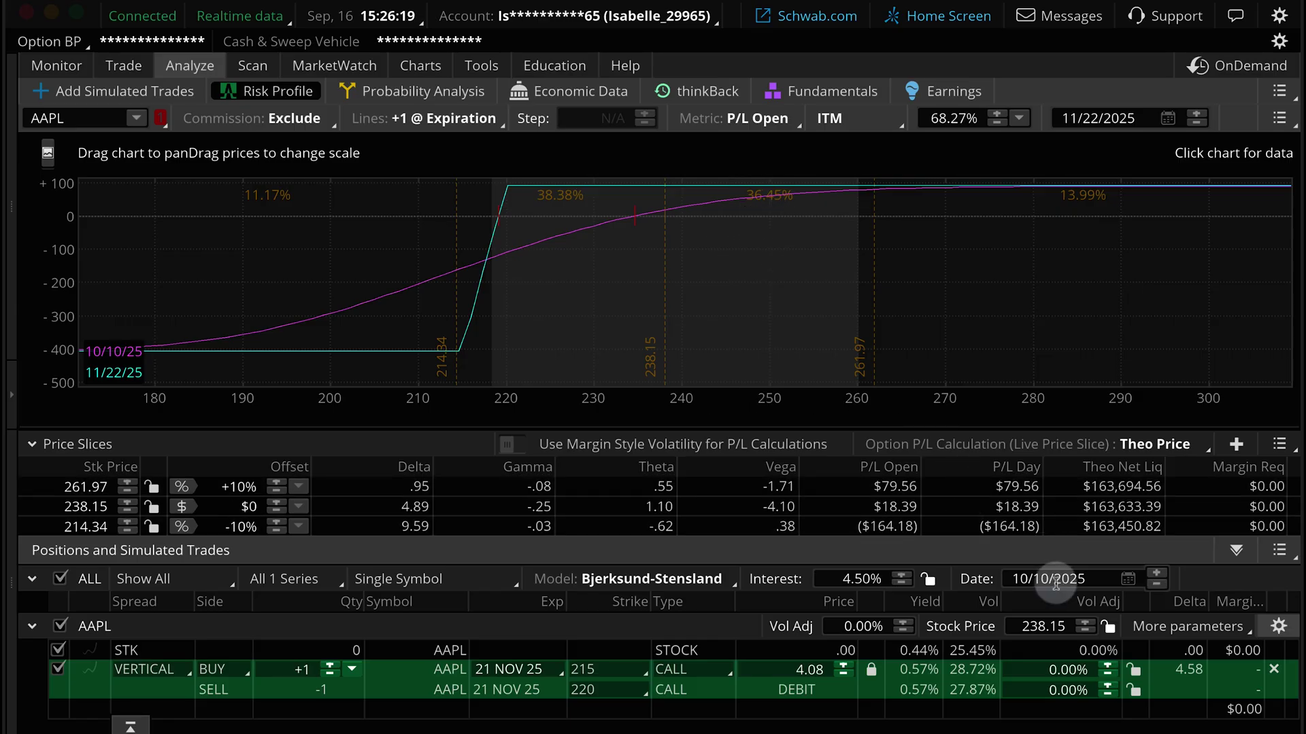
Step: Reset the analysis date to today, 09/16/2025, then pan and rescale the chart's price range
left_click(1127, 578)
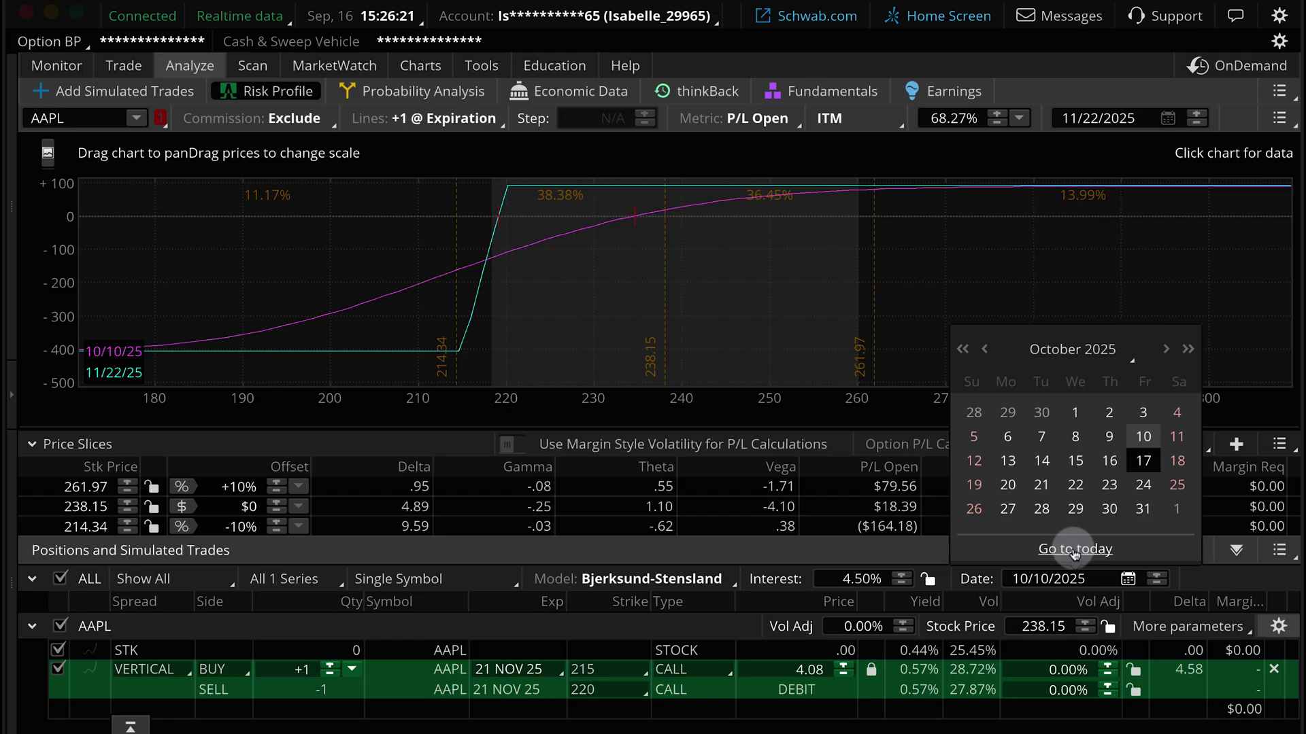
left_click(1073, 549)
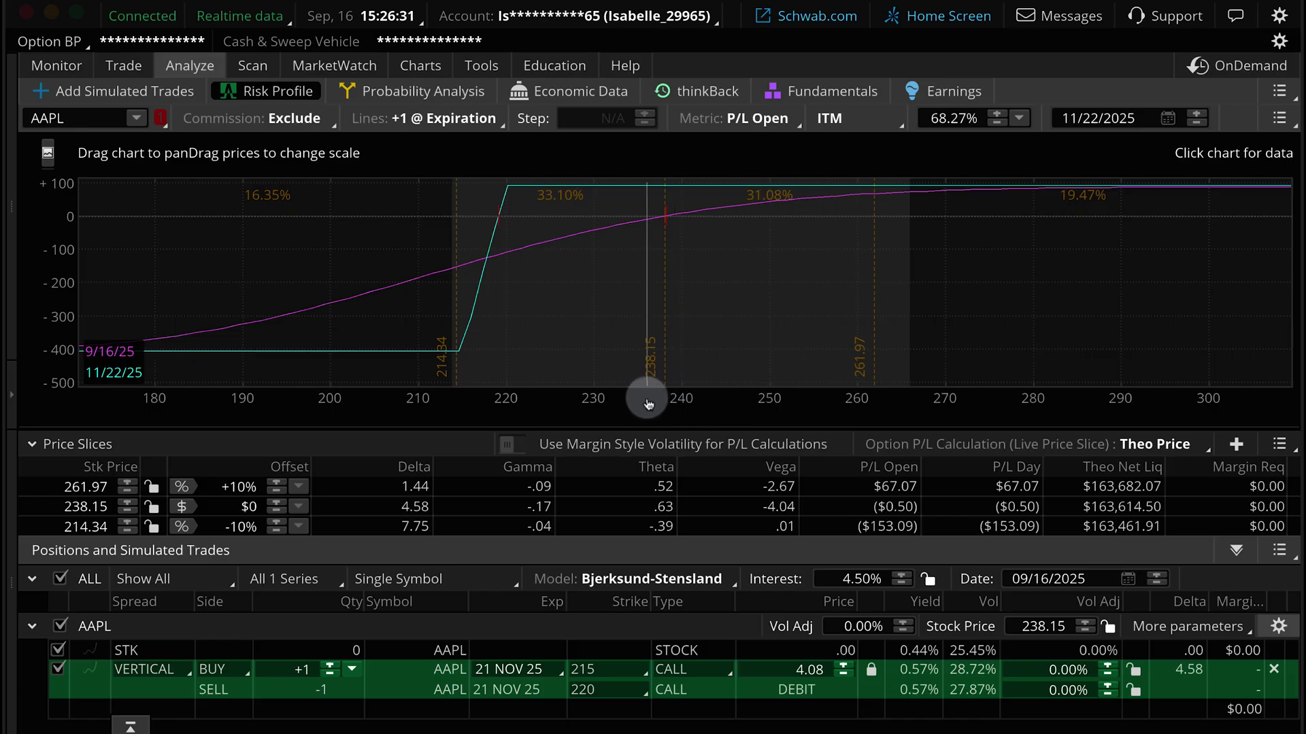
left_click_drag(646, 406, 944, 434)
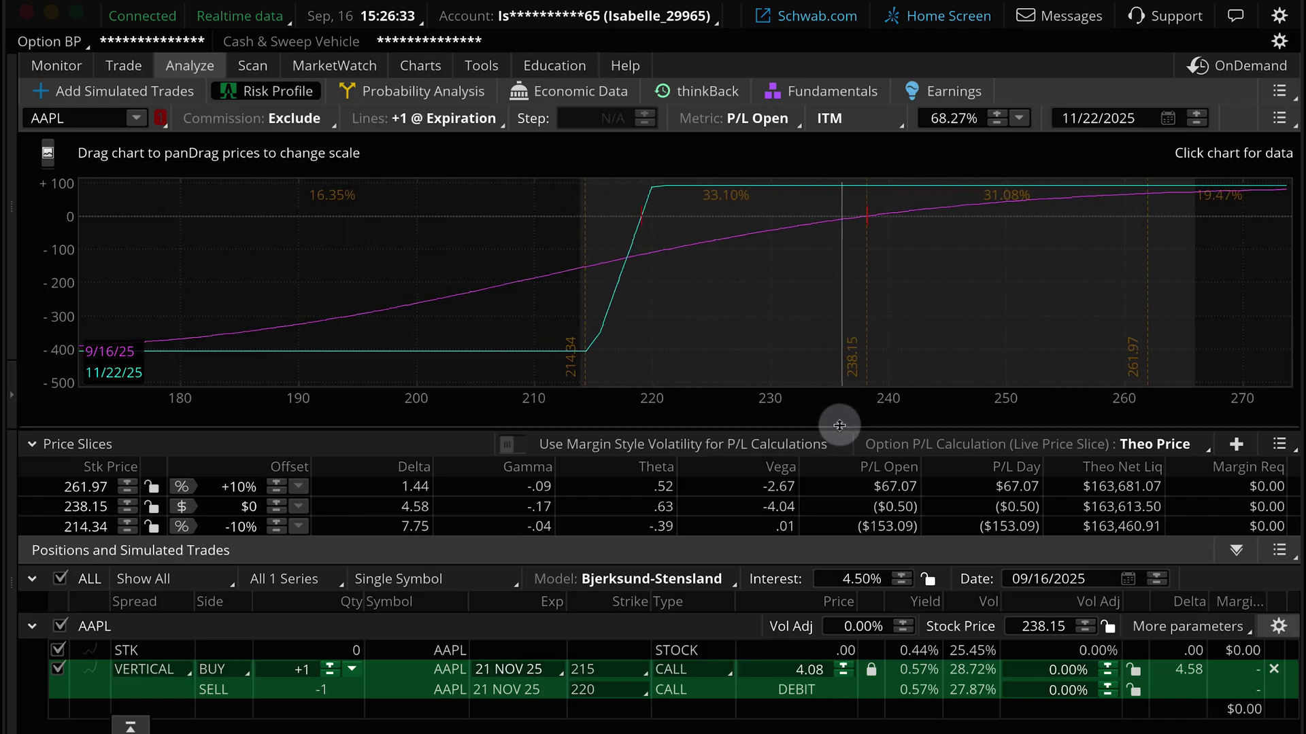
left_click_drag(1122, 347, 692, 332)
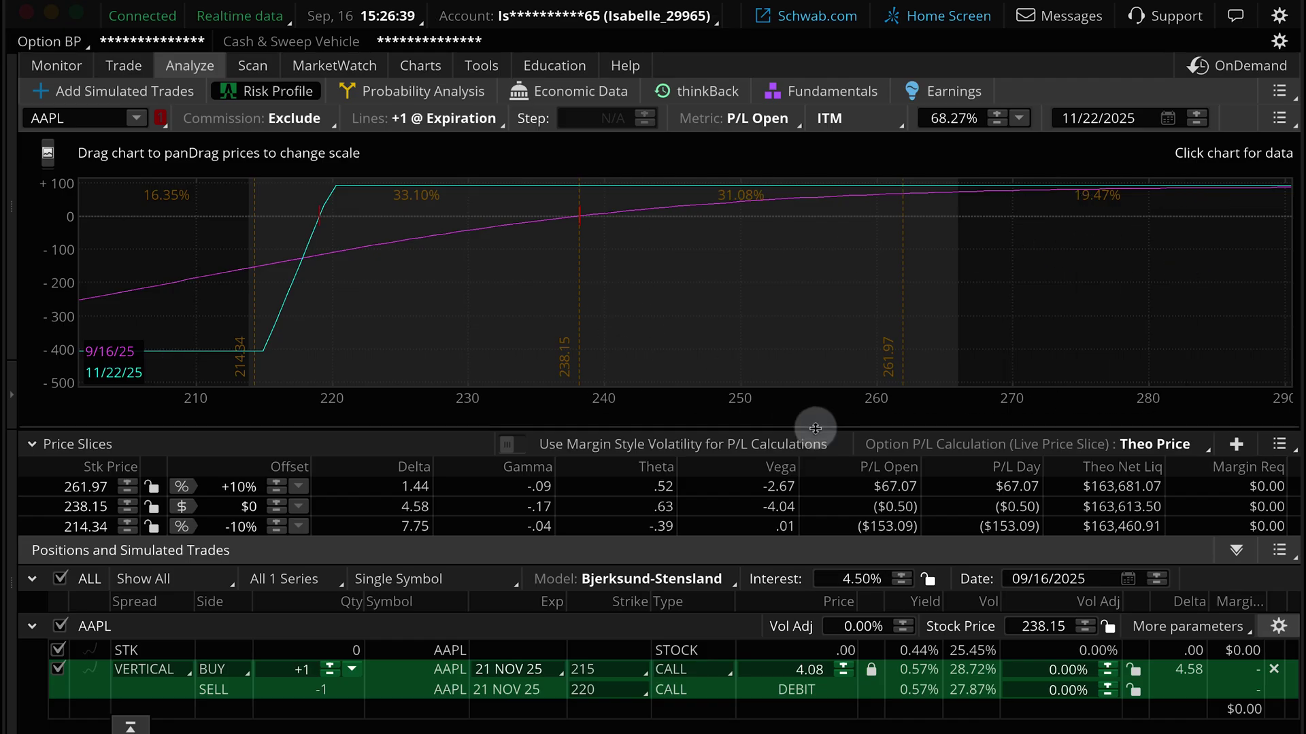
mouse_move(1065, 401)
left_mouse_down()
mouse_move(798, 401)
mouse_move(559, 380)
left_mouse_up()
mouse_move(443, 365)
left_mouse_down()
mouse_move(636, 321)
mouse_move(831, 344)
left_mouse_up()
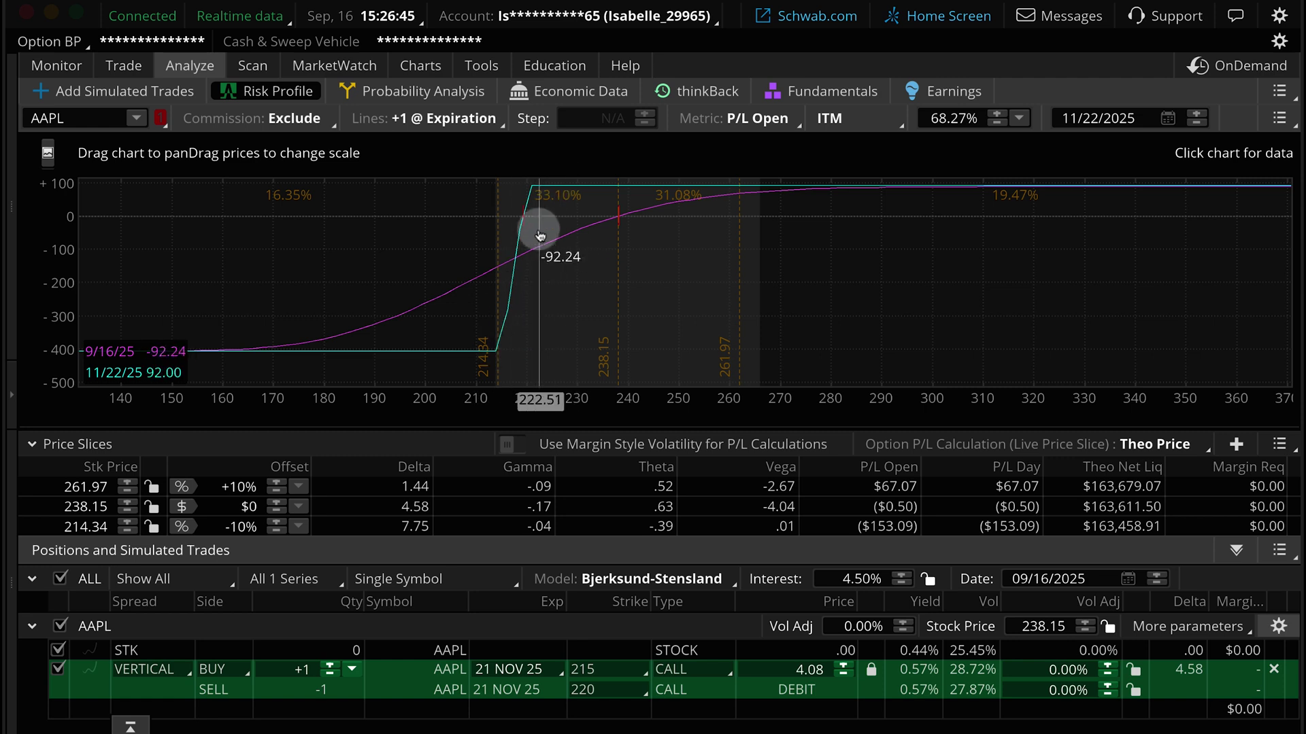
left_click_drag(620, 397, 1137, 366)
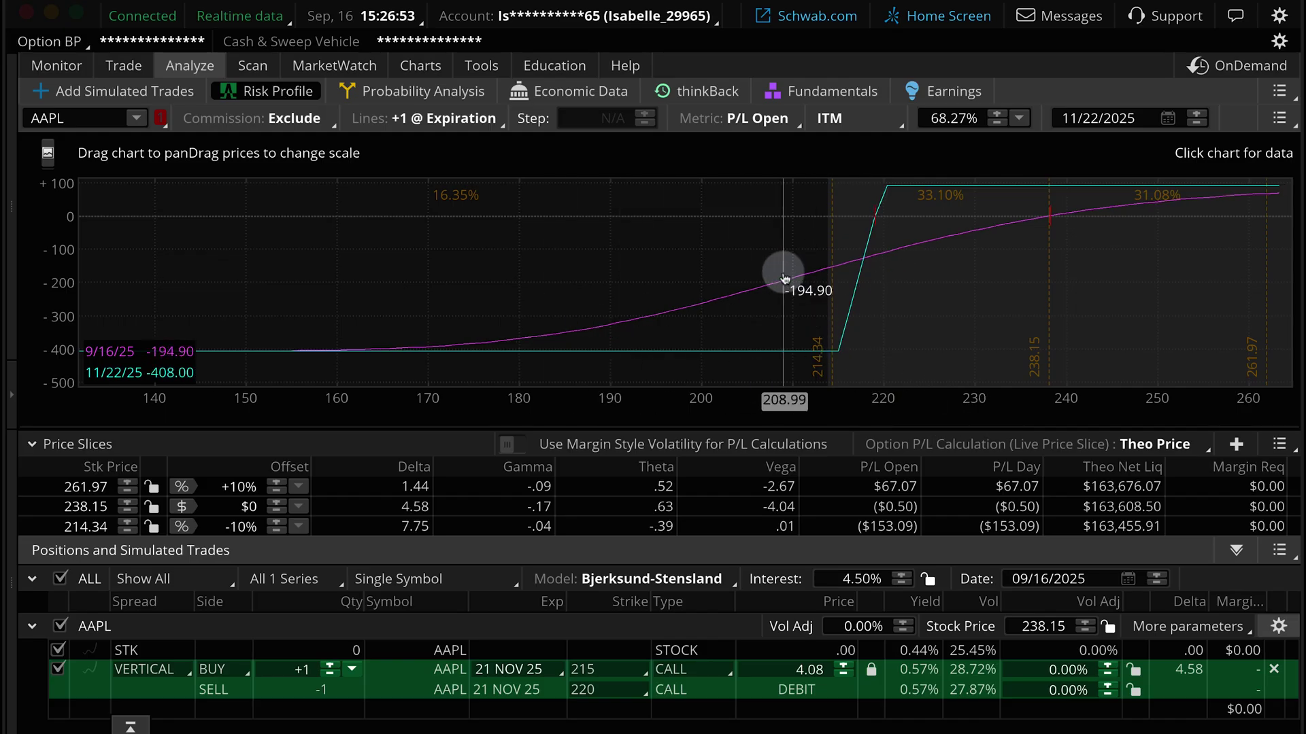
left_click_drag(779, 259, 384, 258)
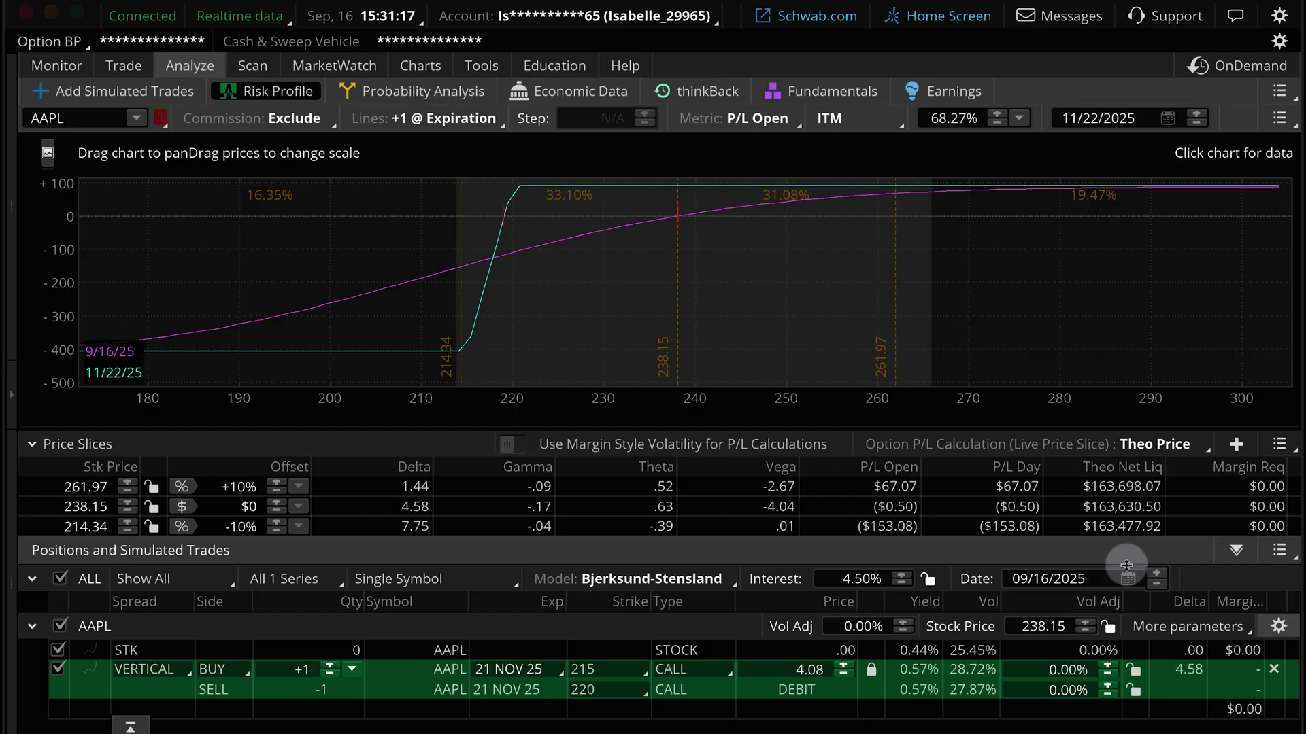
Step: Advance the analysis date one day past today
left_click(1158, 571)
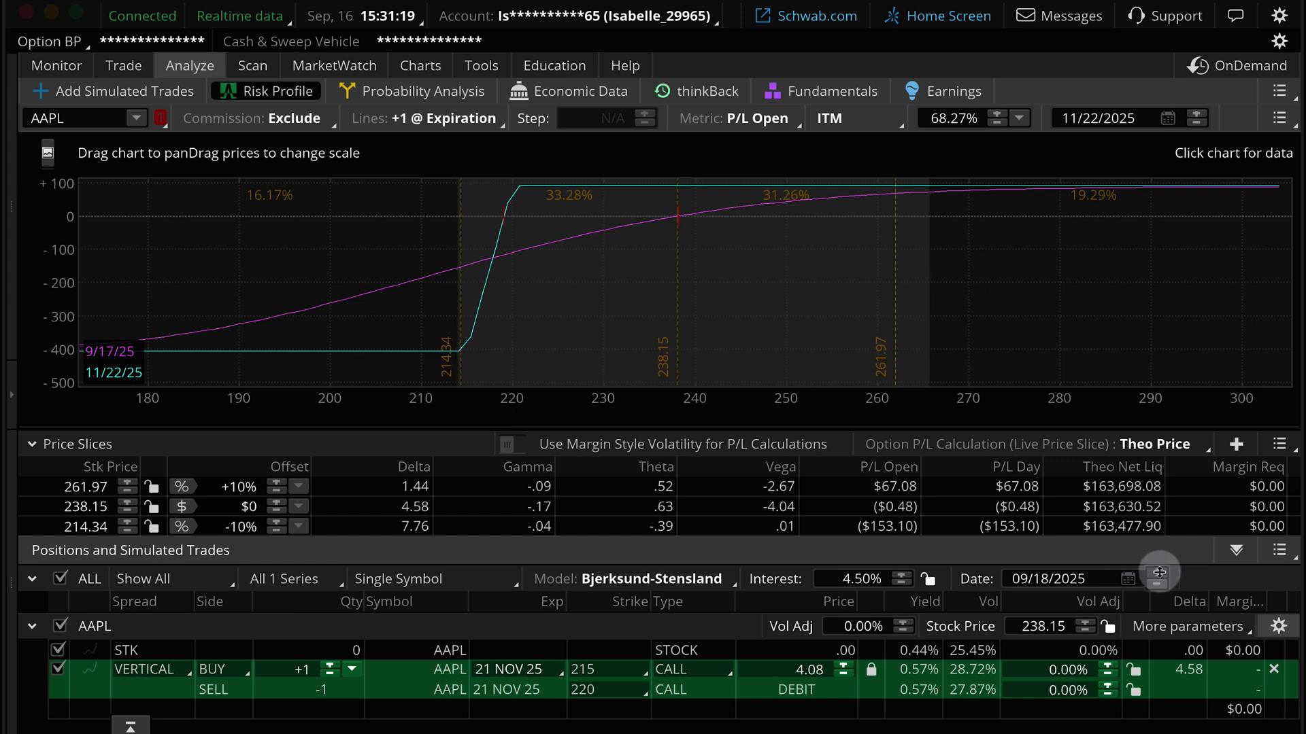
Step: Advance the analysis date day by day through September to 10/12/2025
left_click(1158, 571)
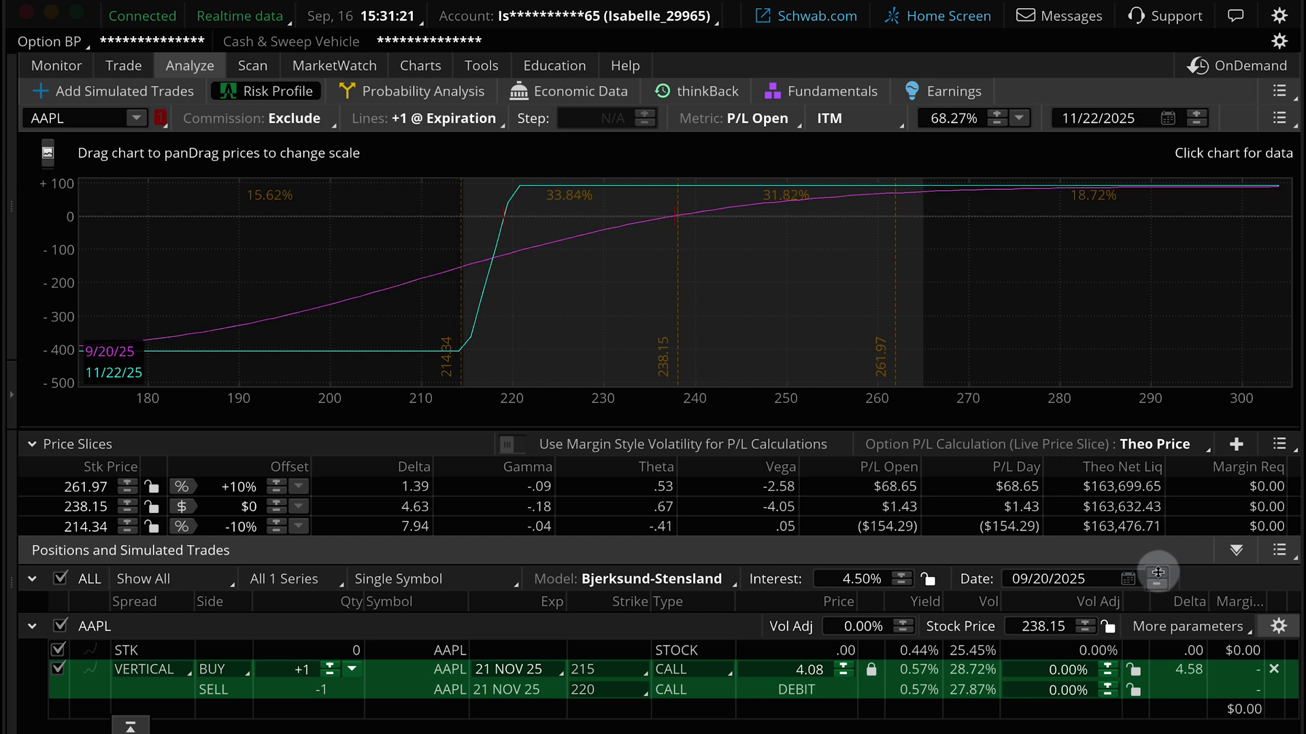
left_click(1158, 571)
left_click(1158, 571)
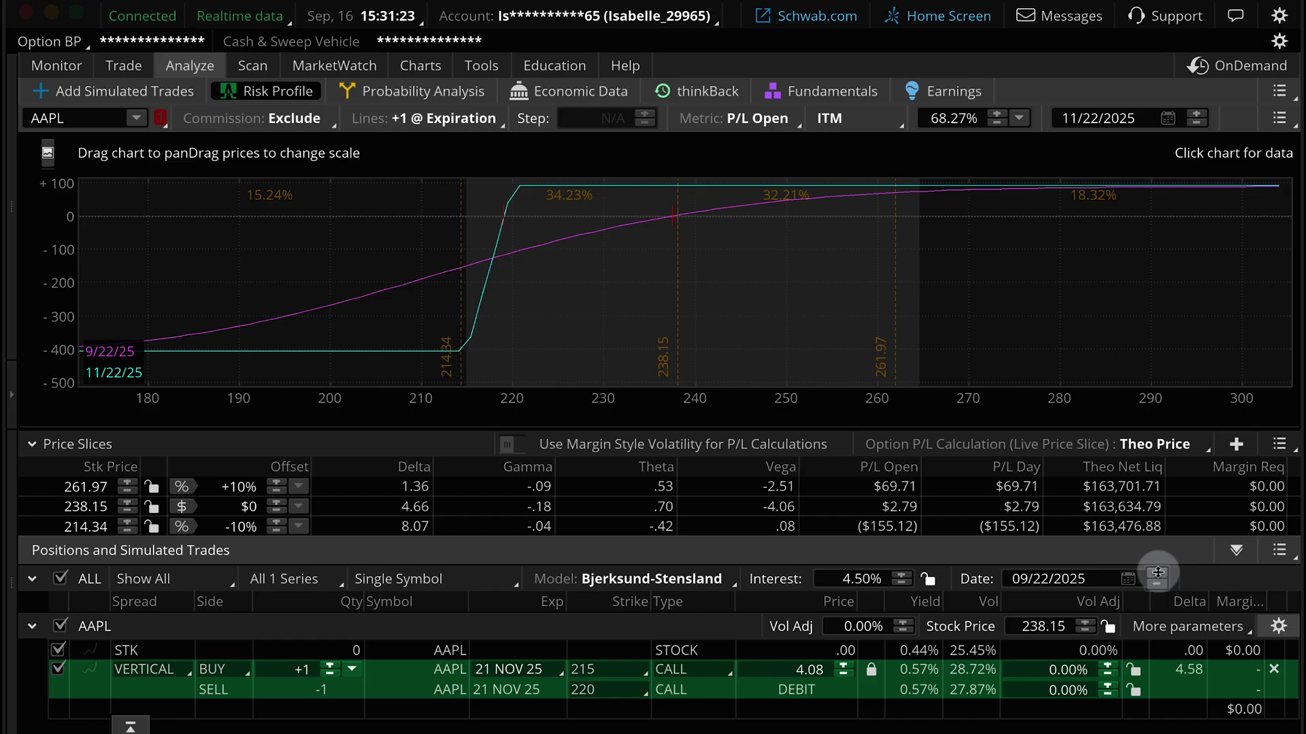
left_click(1158, 571)
left_click(1158, 571)
left_click(1158, 572)
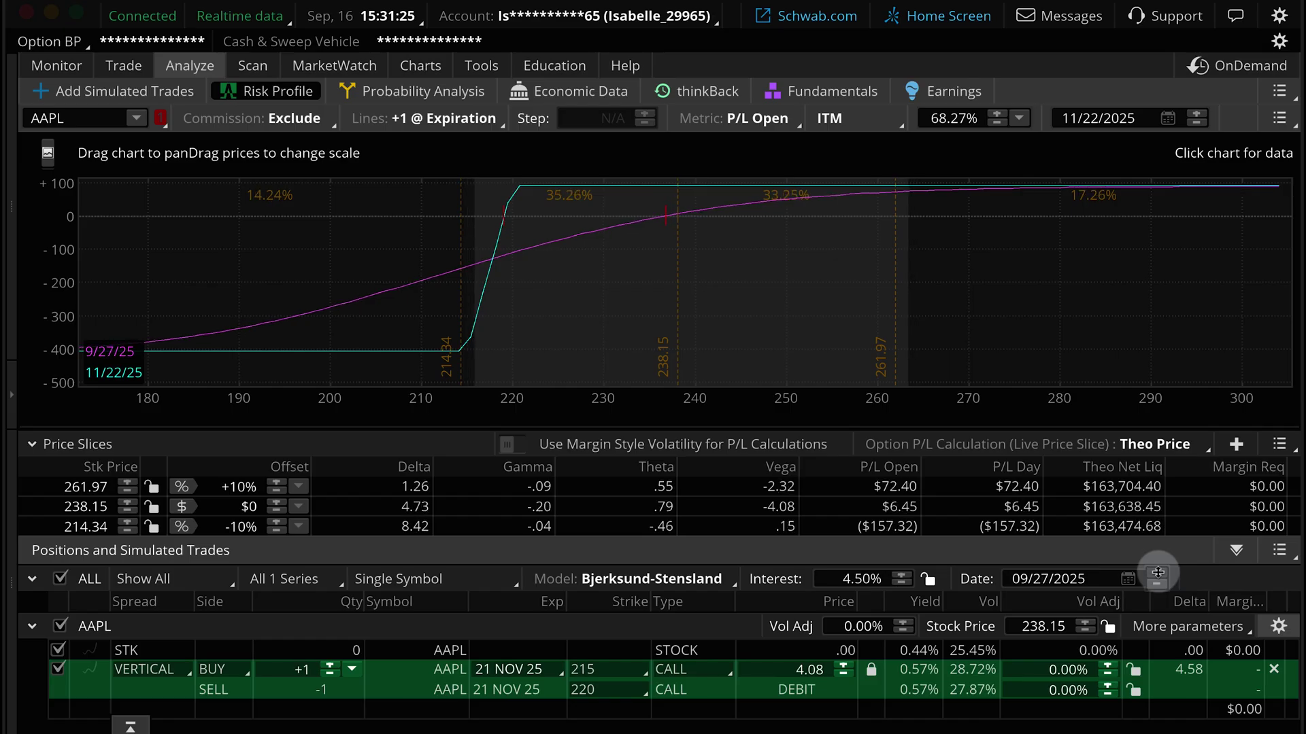
left_click(1158, 571)
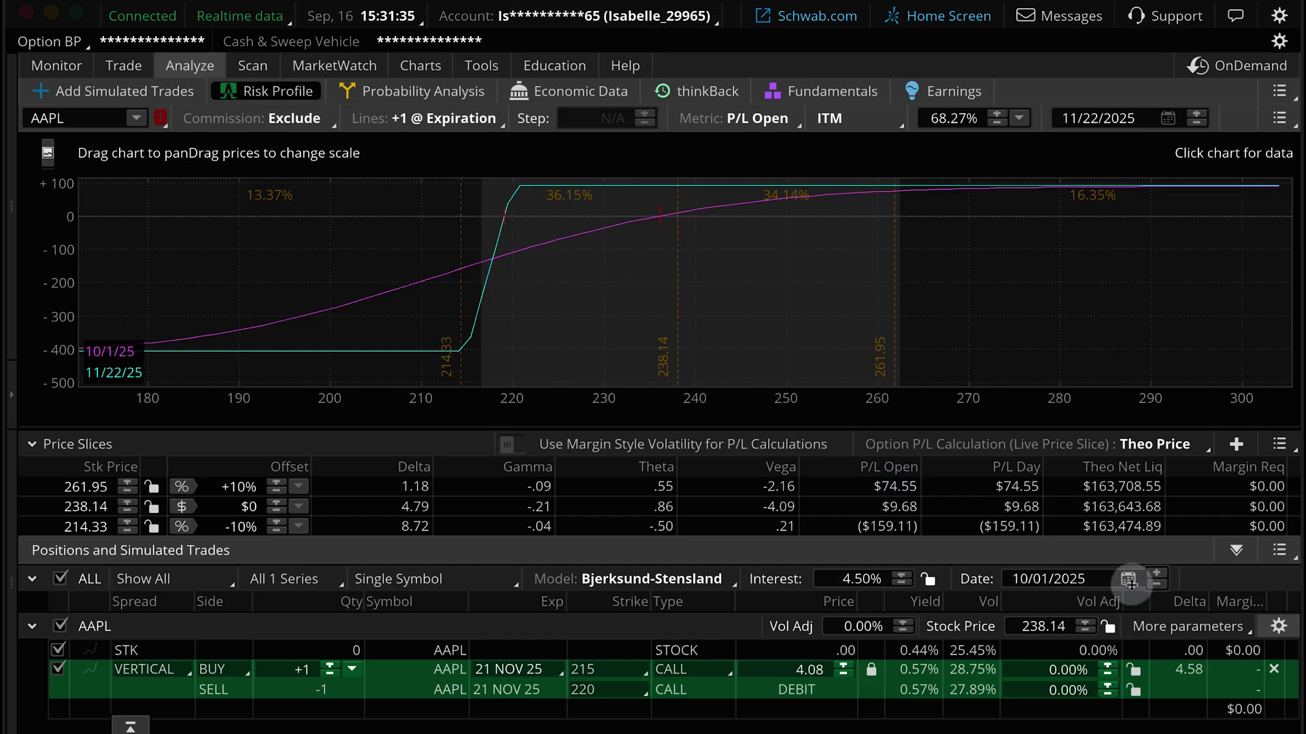
left_click(1154, 573)
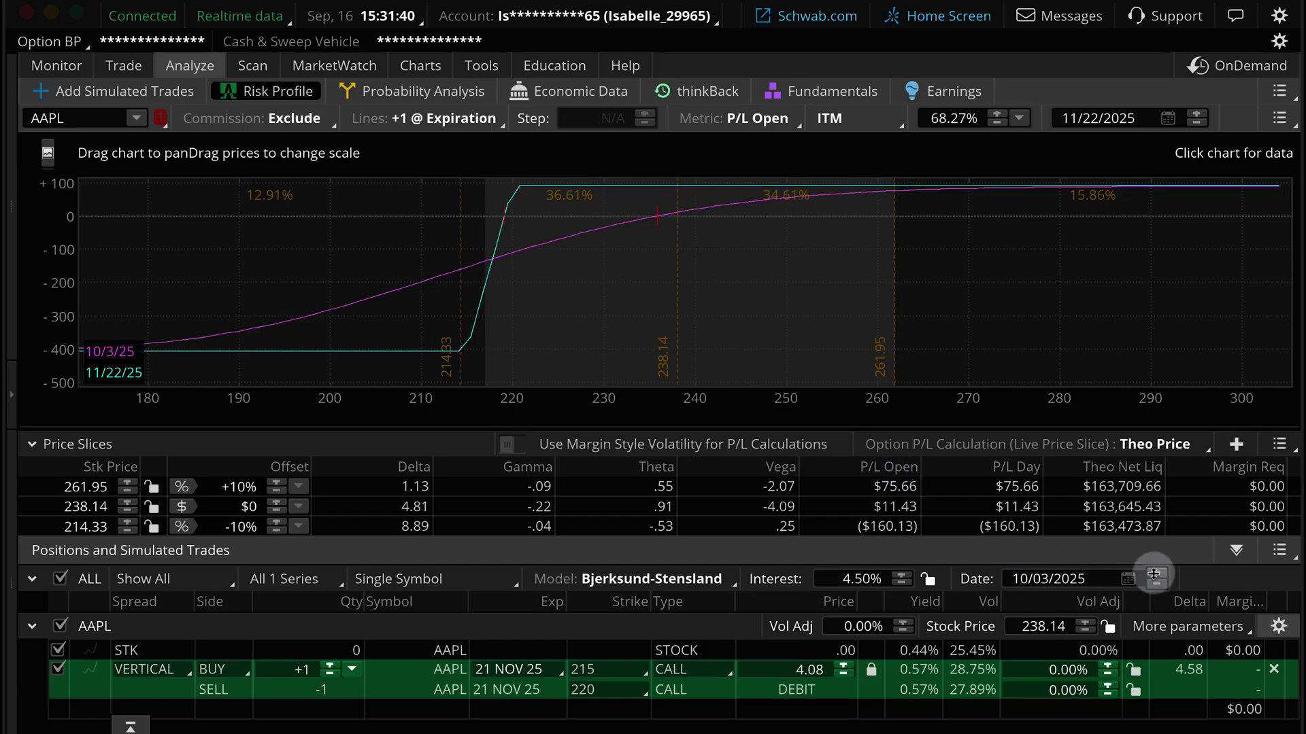
left_click(1154, 574)
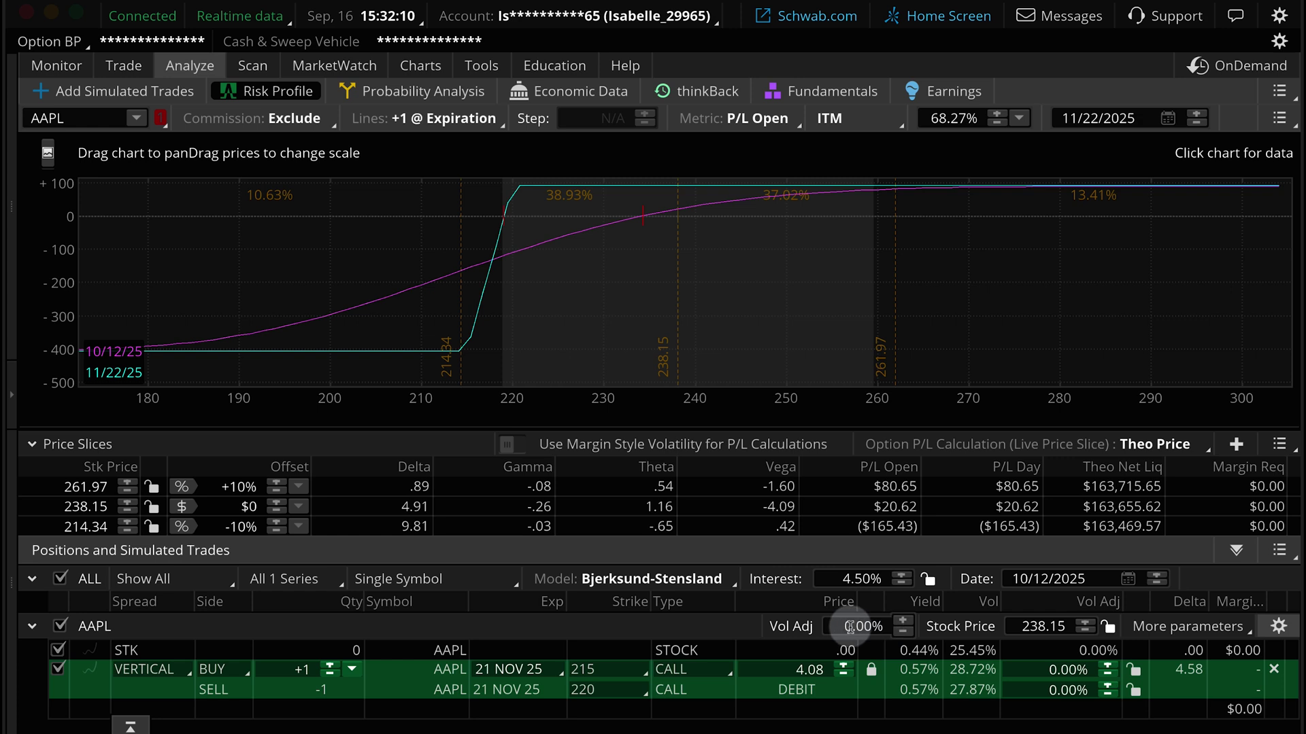
Step: Toggle the underlying's price and volatility settings on and off a few times
left_click(1281, 626)
left_click(1281, 626)
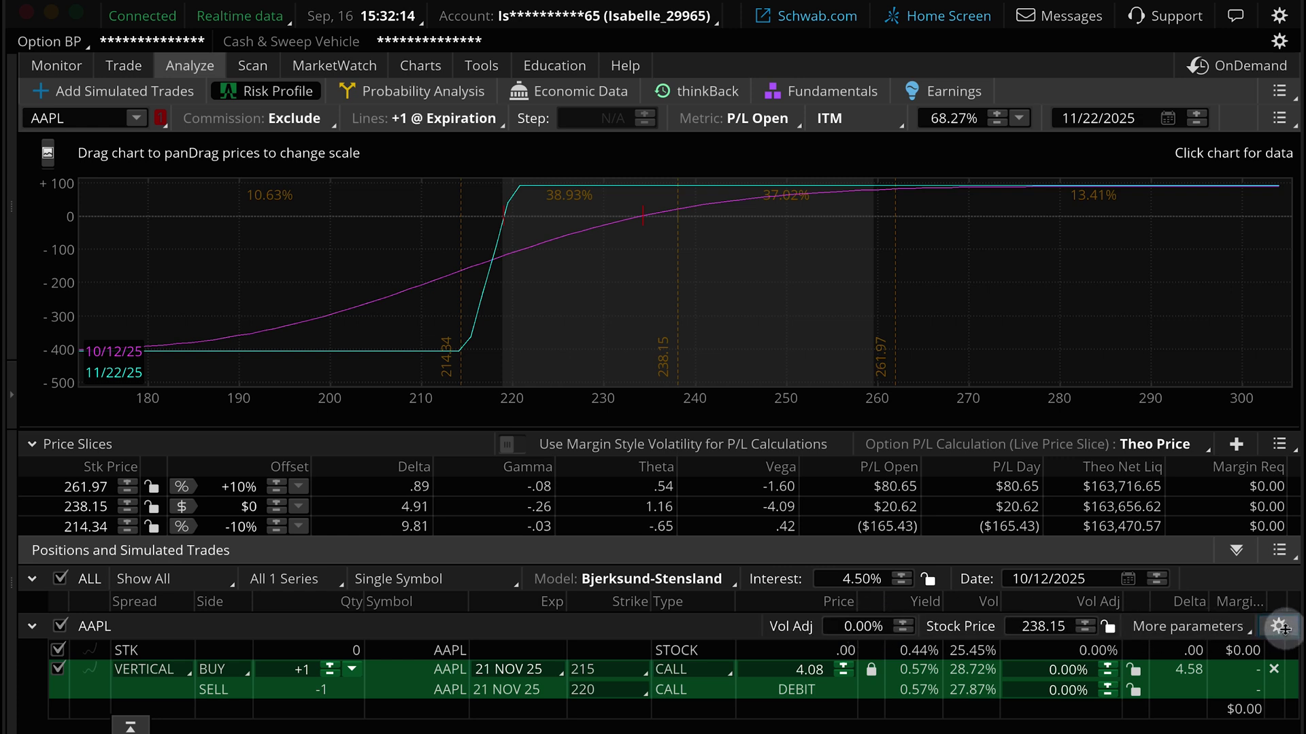
left_click(1281, 626)
left_click(1282, 627)
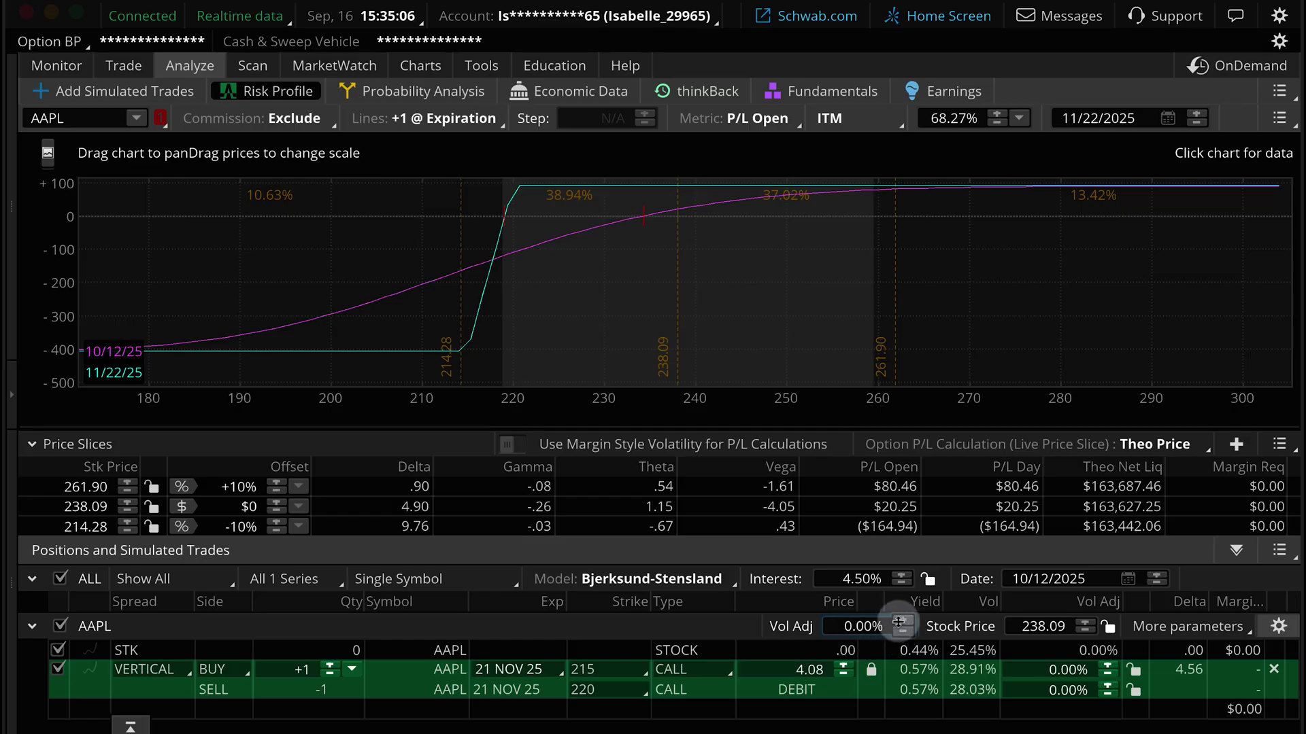
Step: Raise the volatility adjustment to about +3.8%
left_click(900, 621)
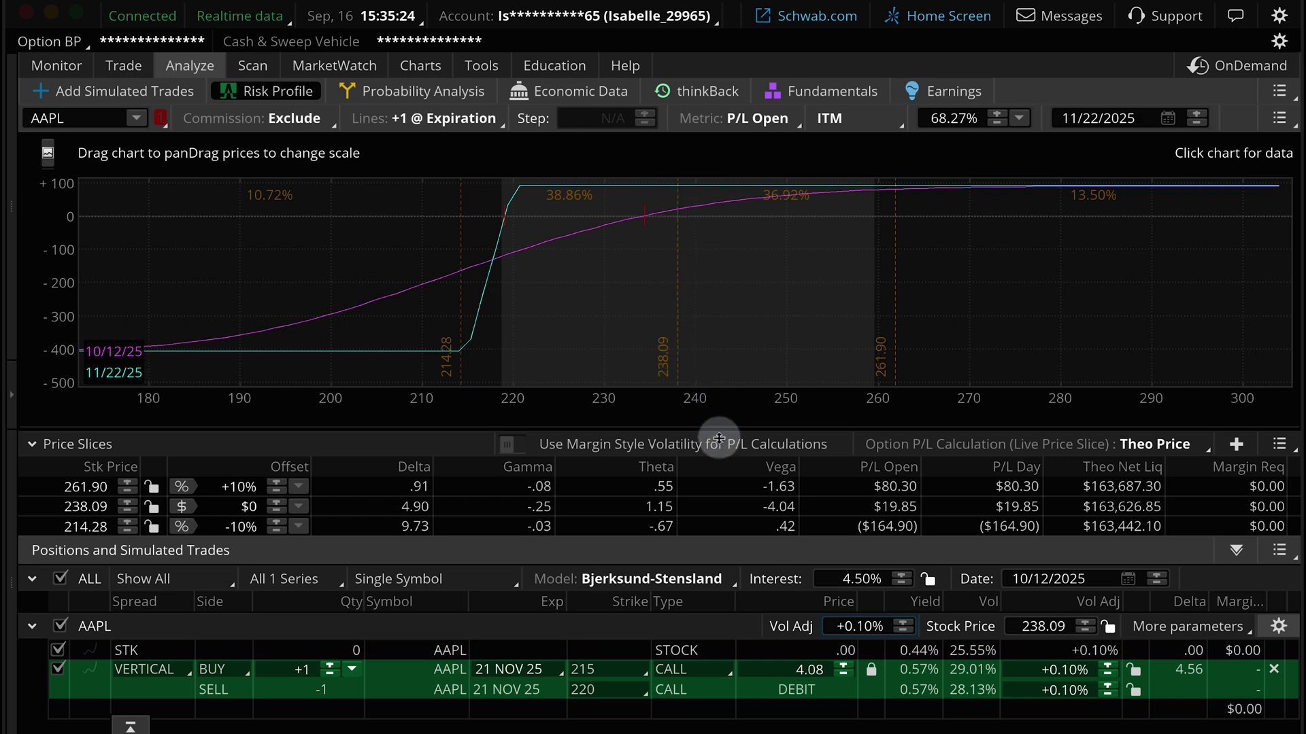
left_click(905, 622)
double_click(905, 622)
double_click(905, 622)
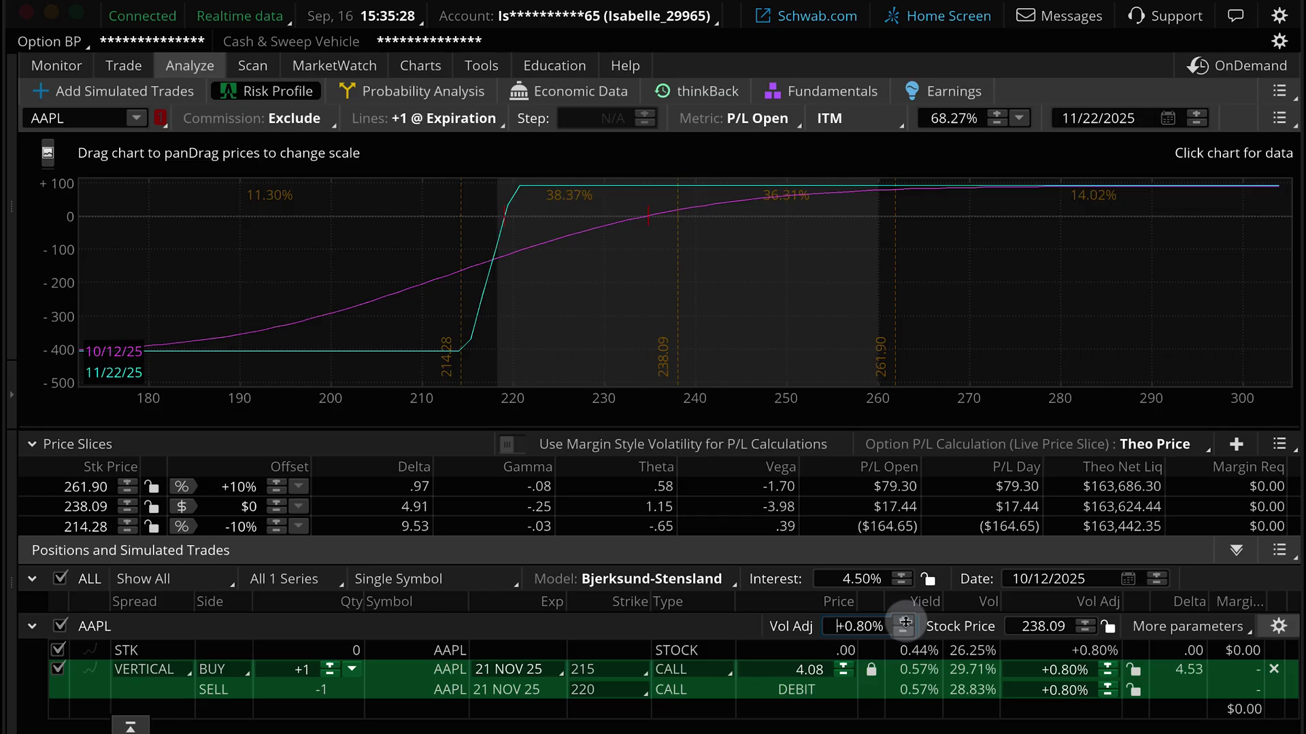
left_click(905, 622)
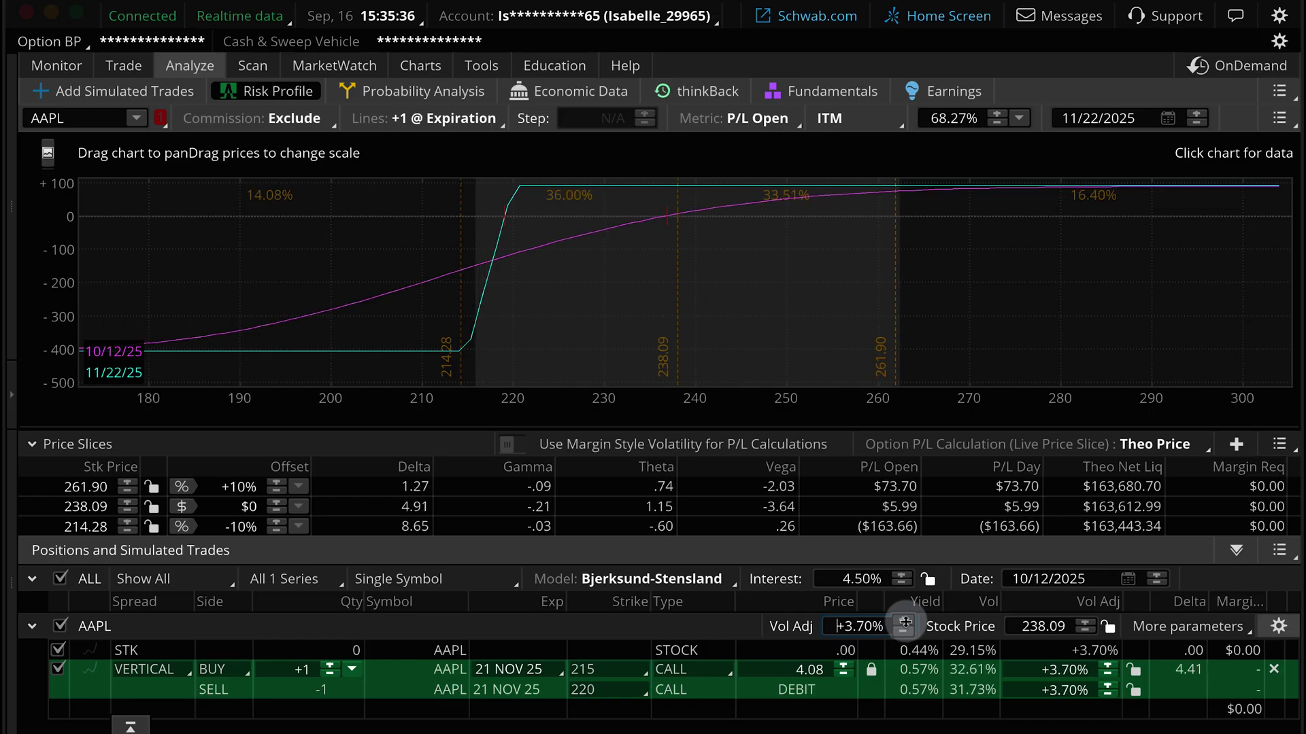
Step: Lower the volatility adjustment back through zero into negative values
left_click(904, 629)
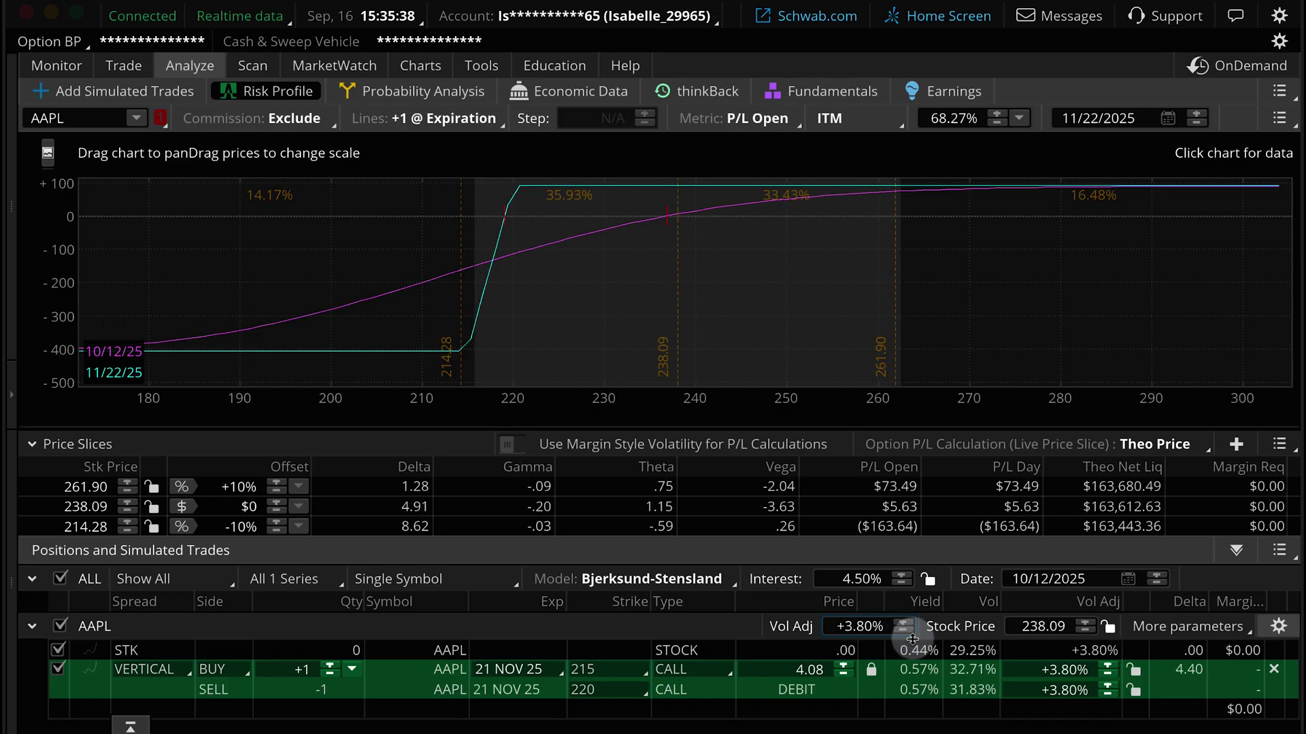
left_click(906, 629)
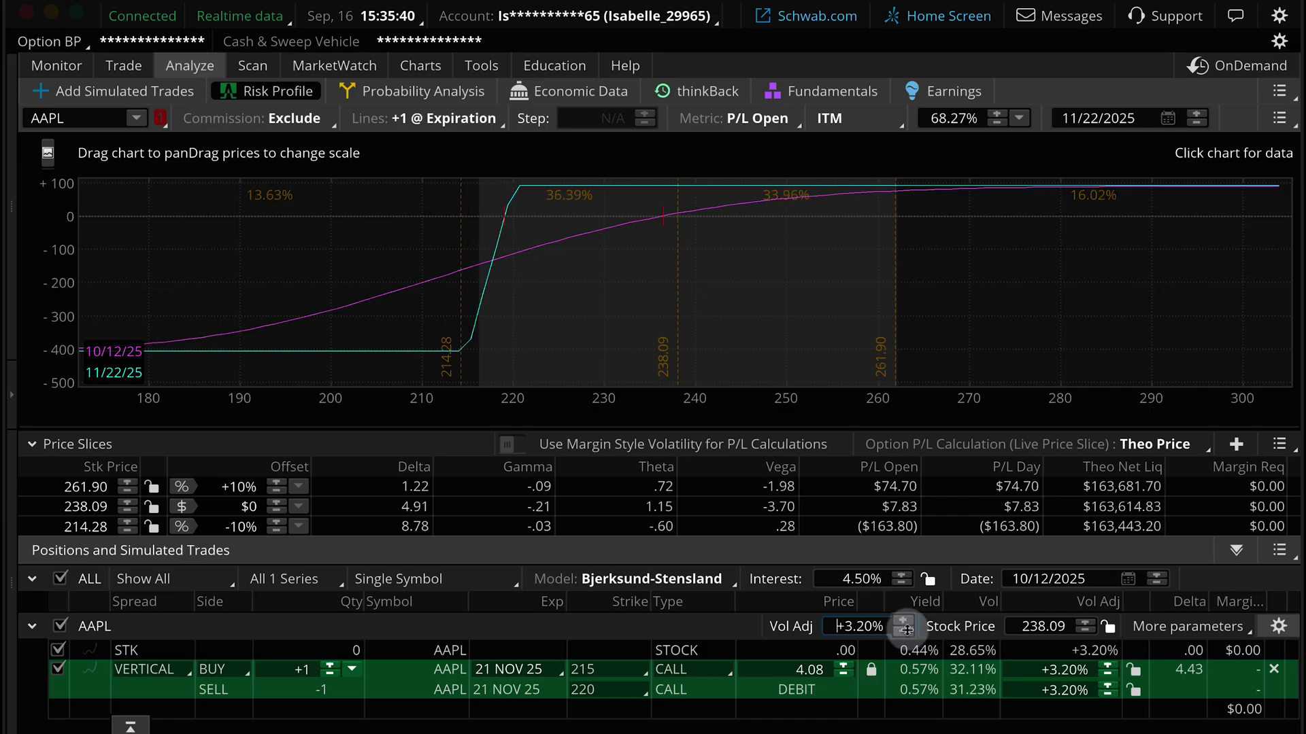
left_click(907, 629)
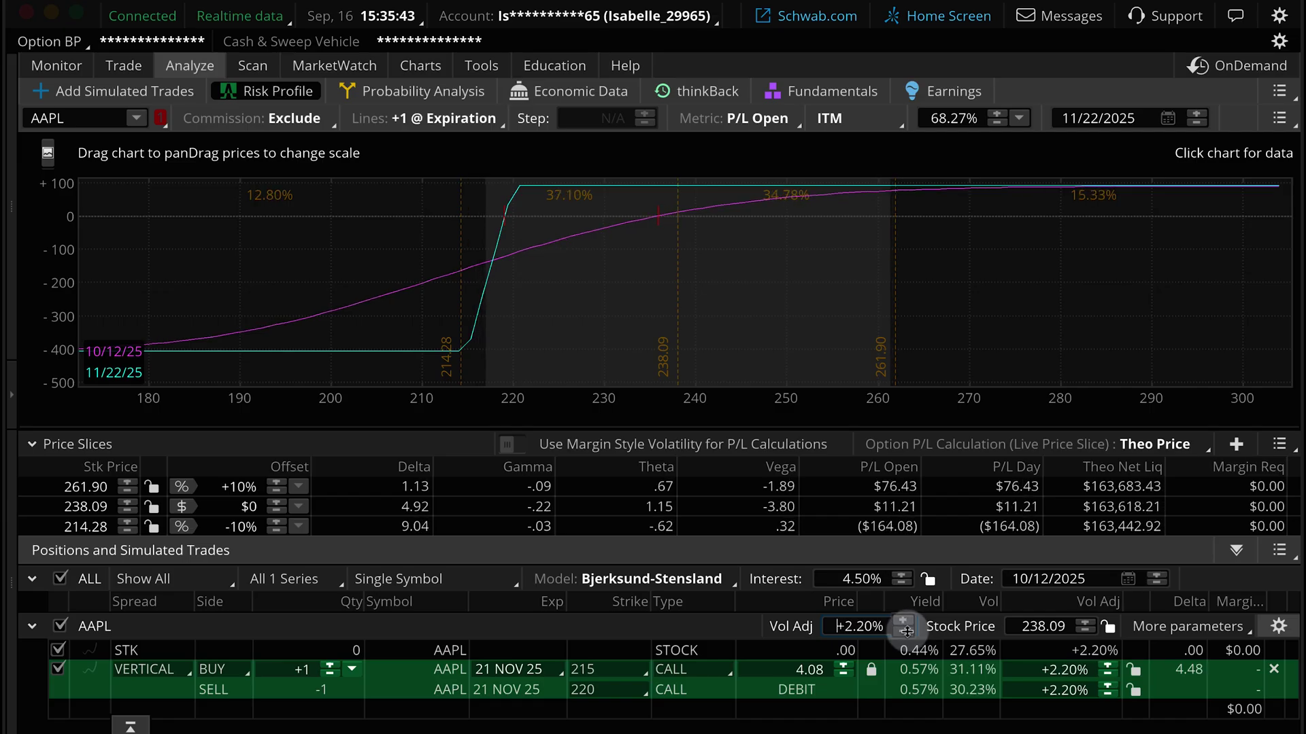
left_click(907, 630)
left_click(907, 630)
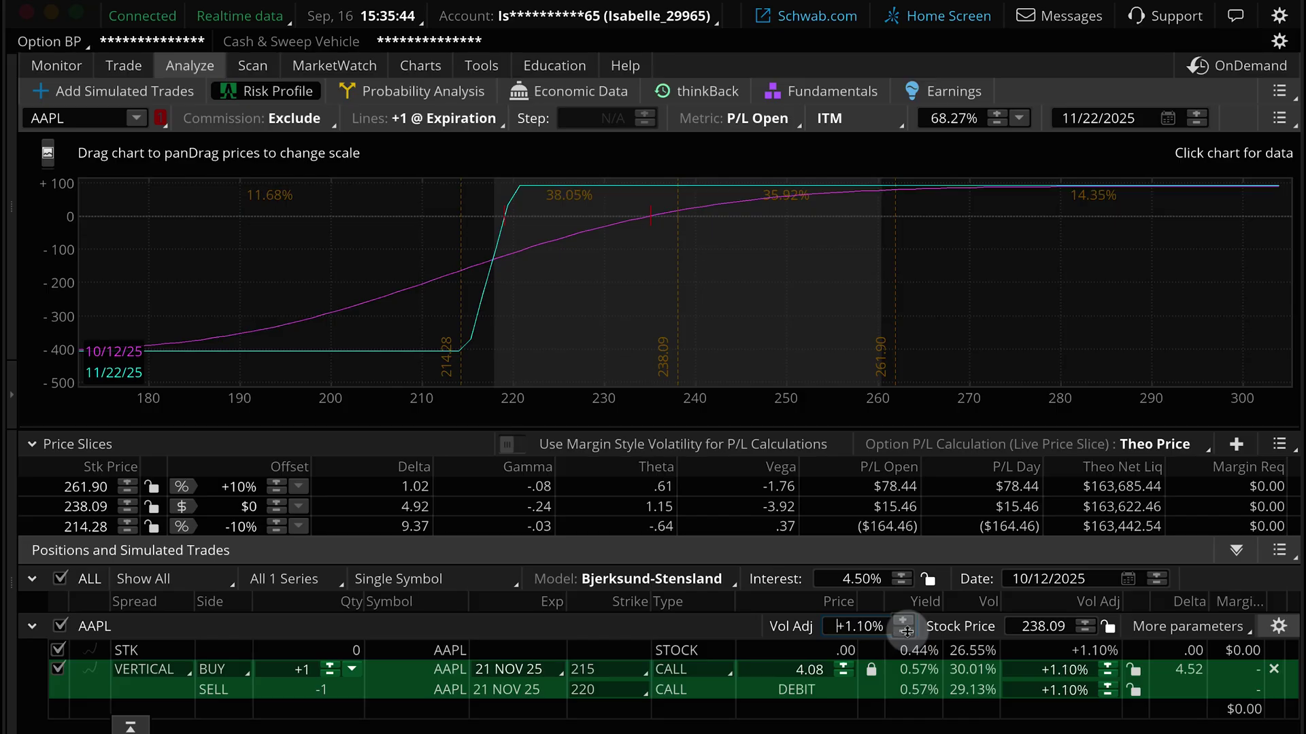
left_click(907, 630)
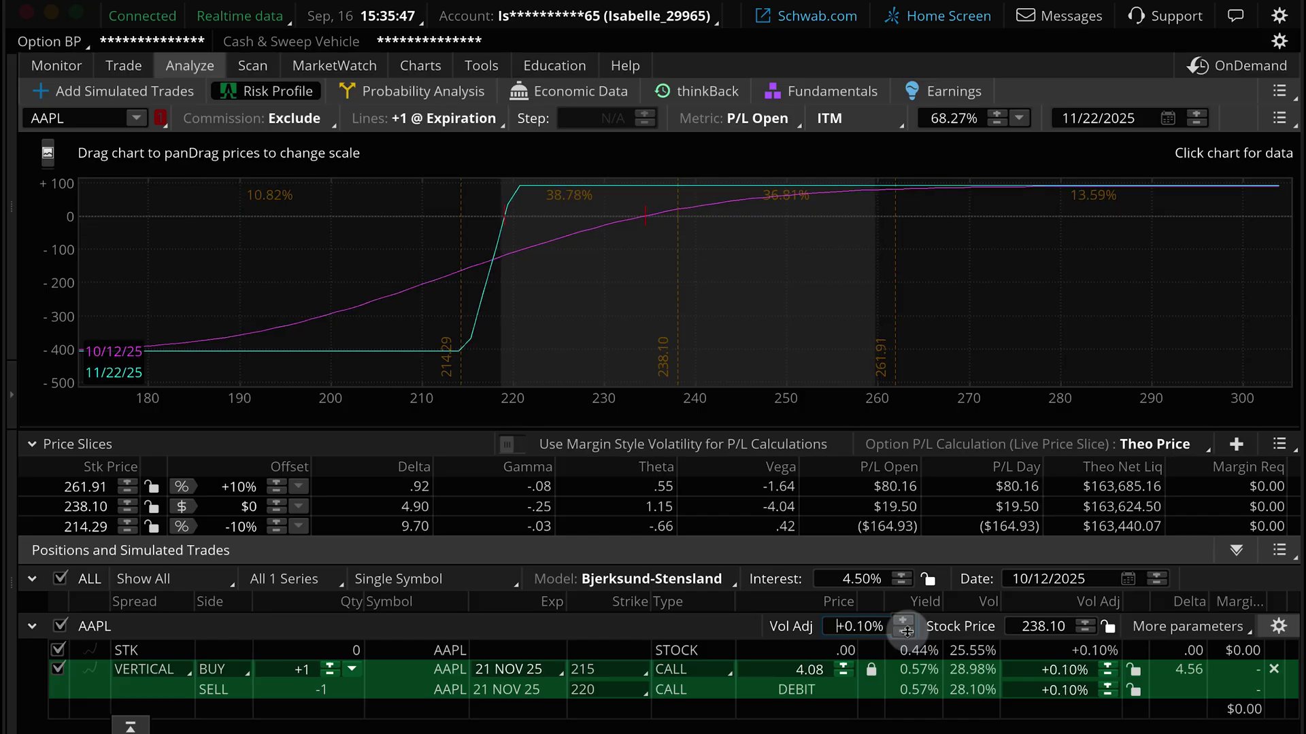
left_click(907, 630)
left_click(907, 630)
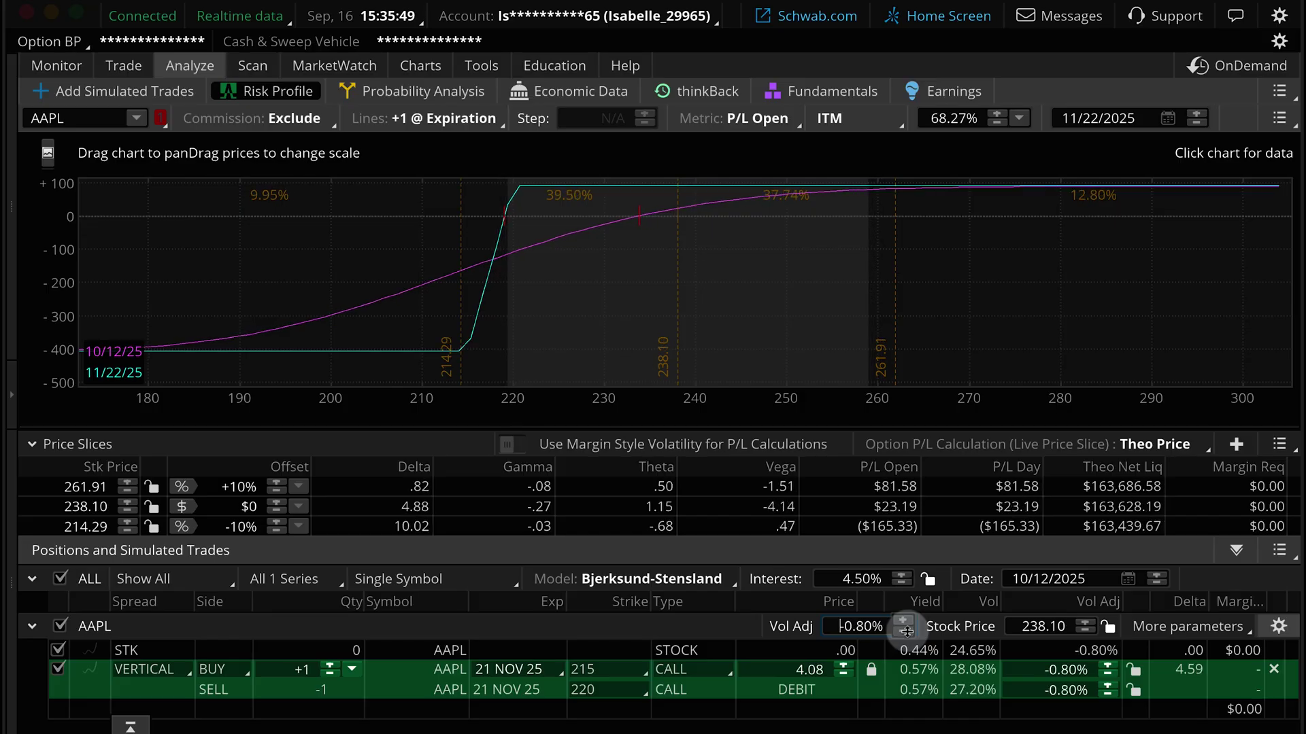
left_click(906, 630)
left_click(906, 630)
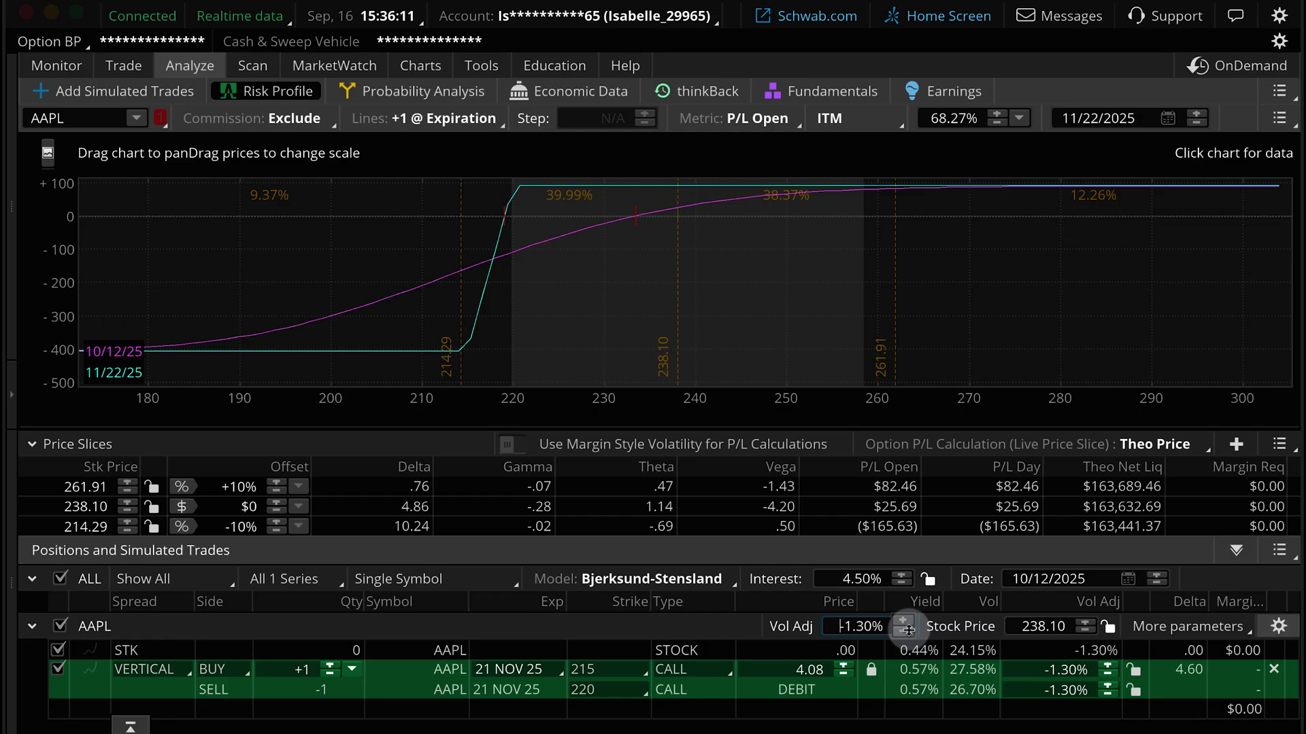
Step: Bring the volatility adjustment down to roughly -3.00%
left_click(908, 630)
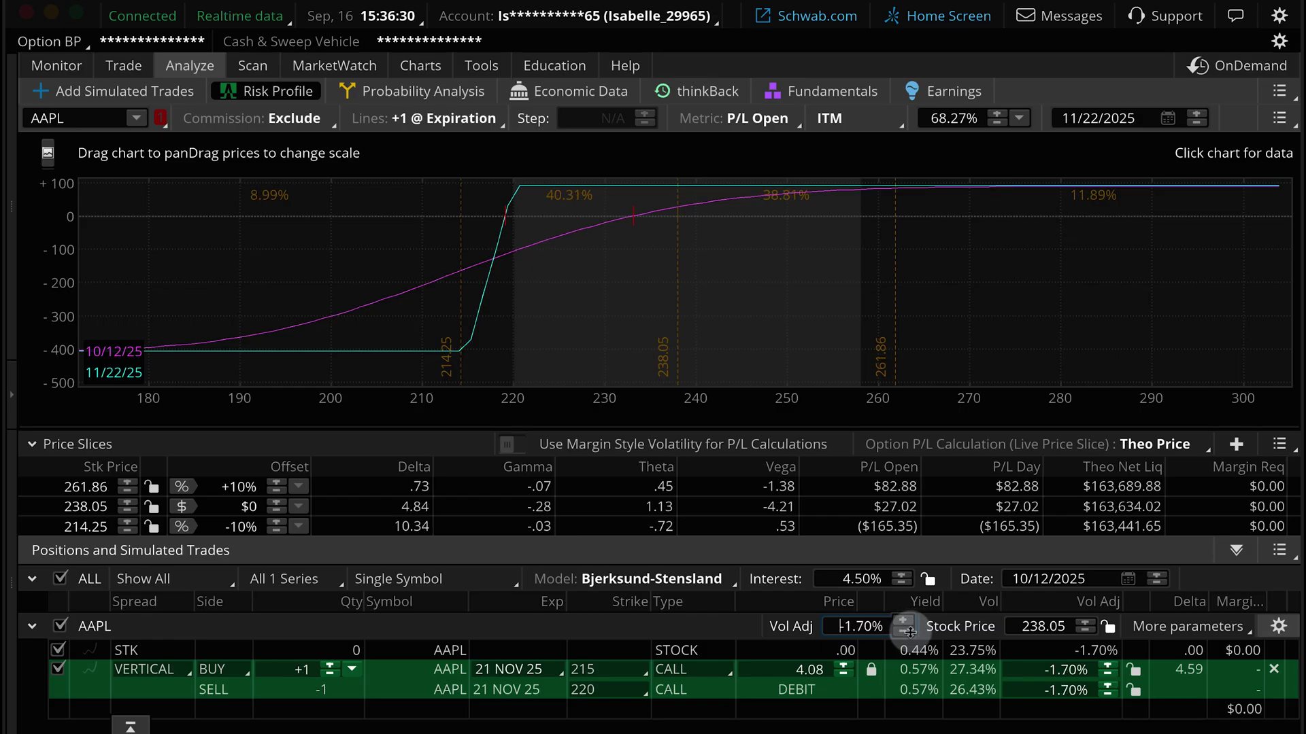
left_click(908, 631)
left_click(909, 631)
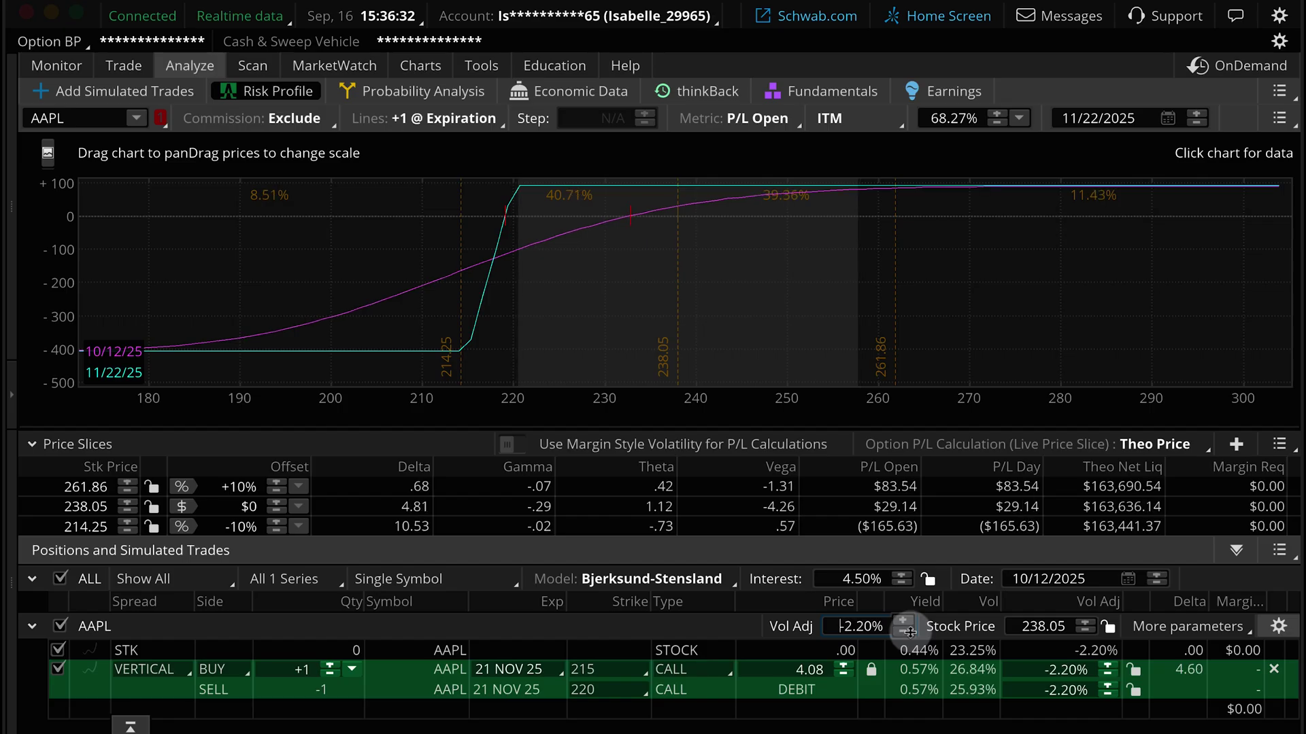
left_click(910, 632)
left_click(910, 632)
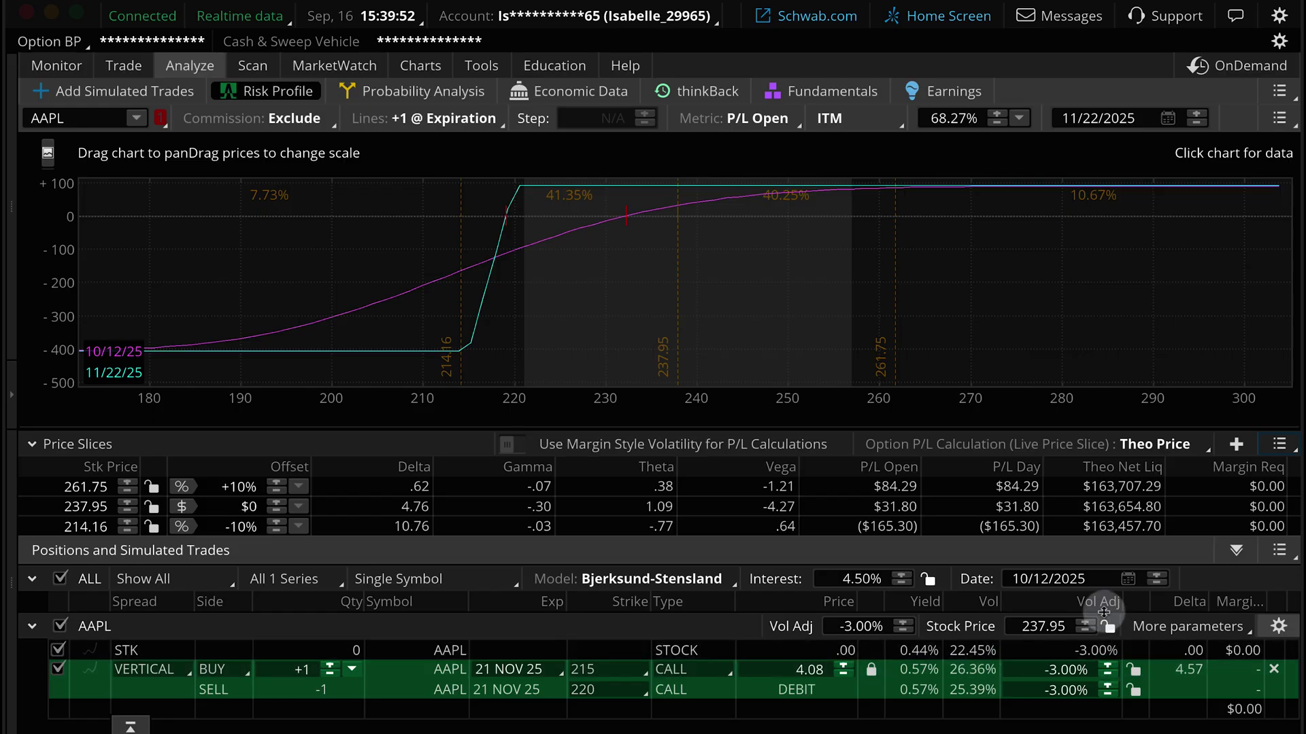
Step: Reset the analysis date to 09/16/2025 and the volatility adjustment to 0.00%
left_click(1127, 579)
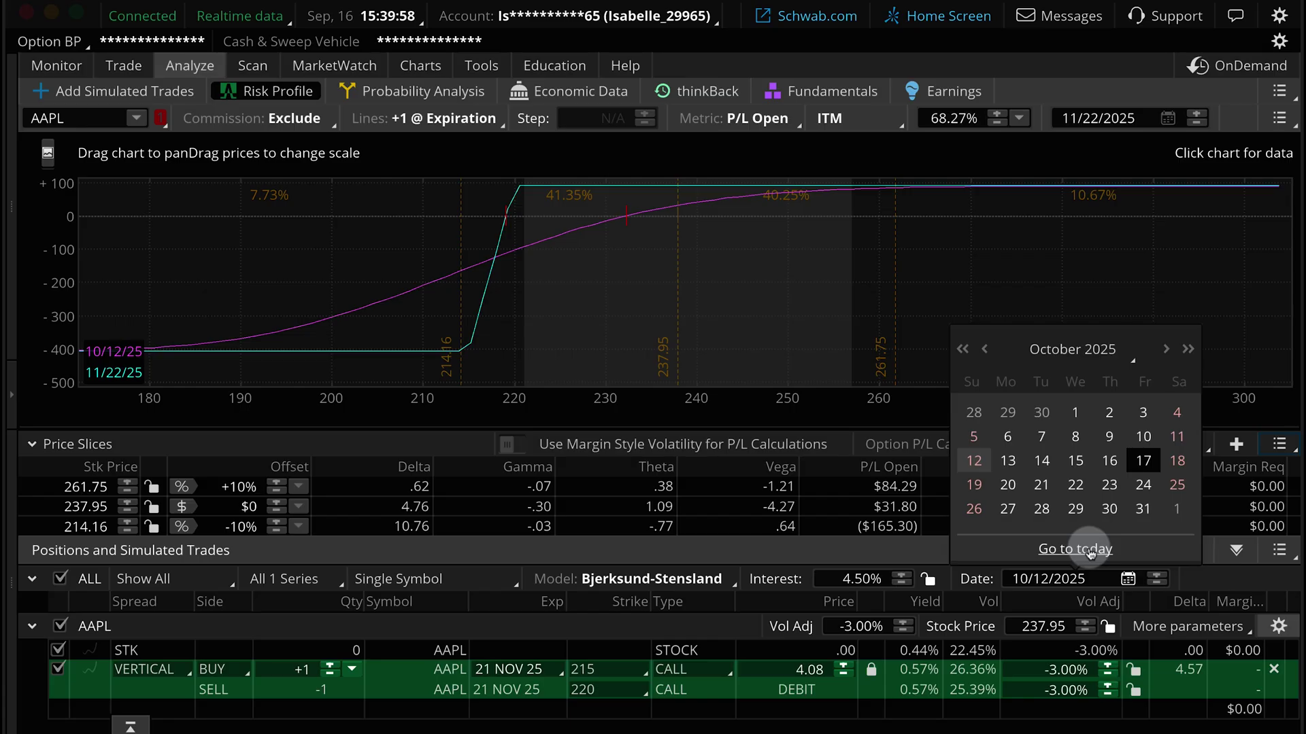
left_click(1090, 551)
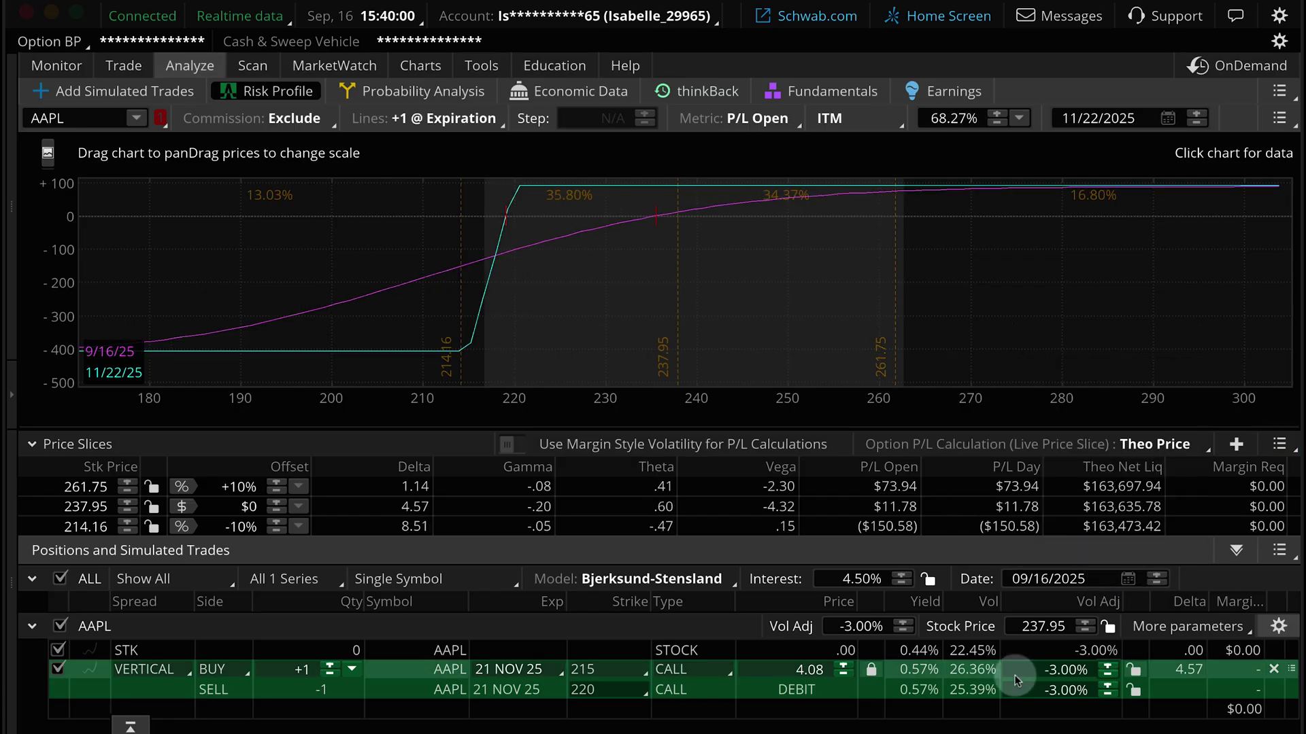
left_click(842, 626)
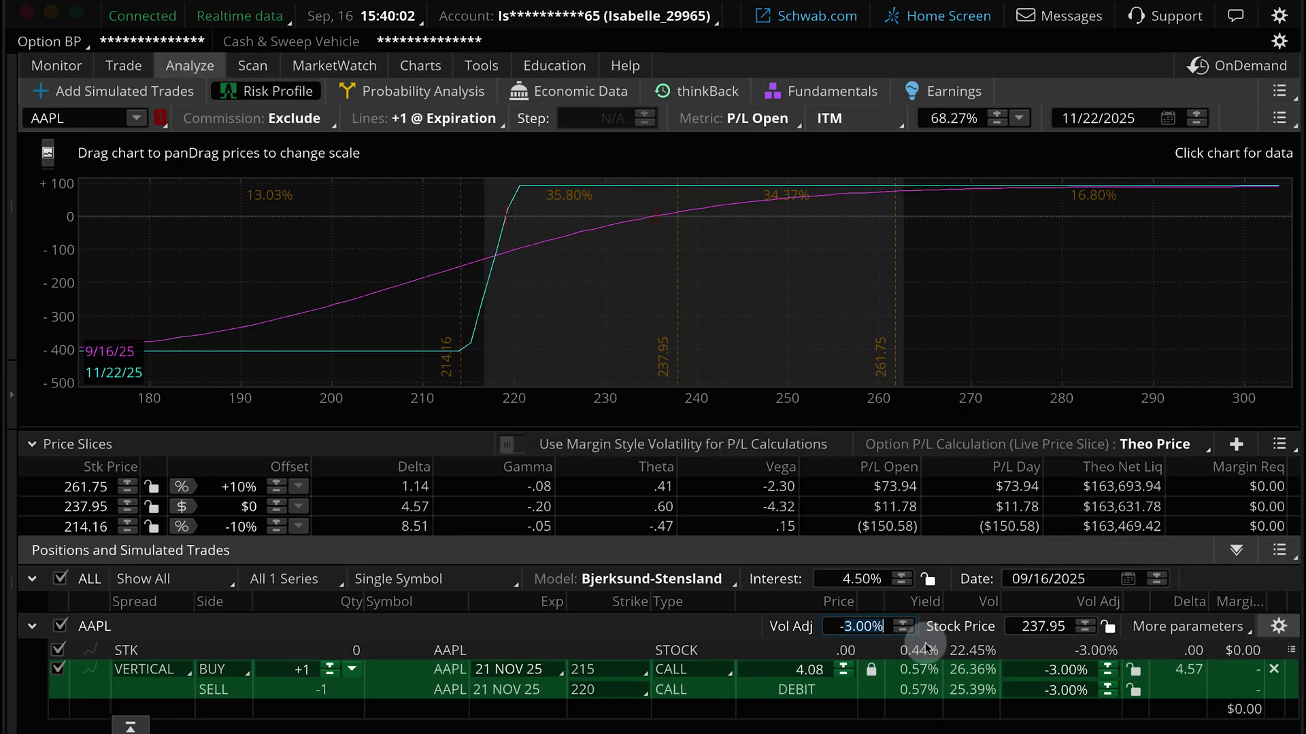
type("-00")
type("0")
key("Return")
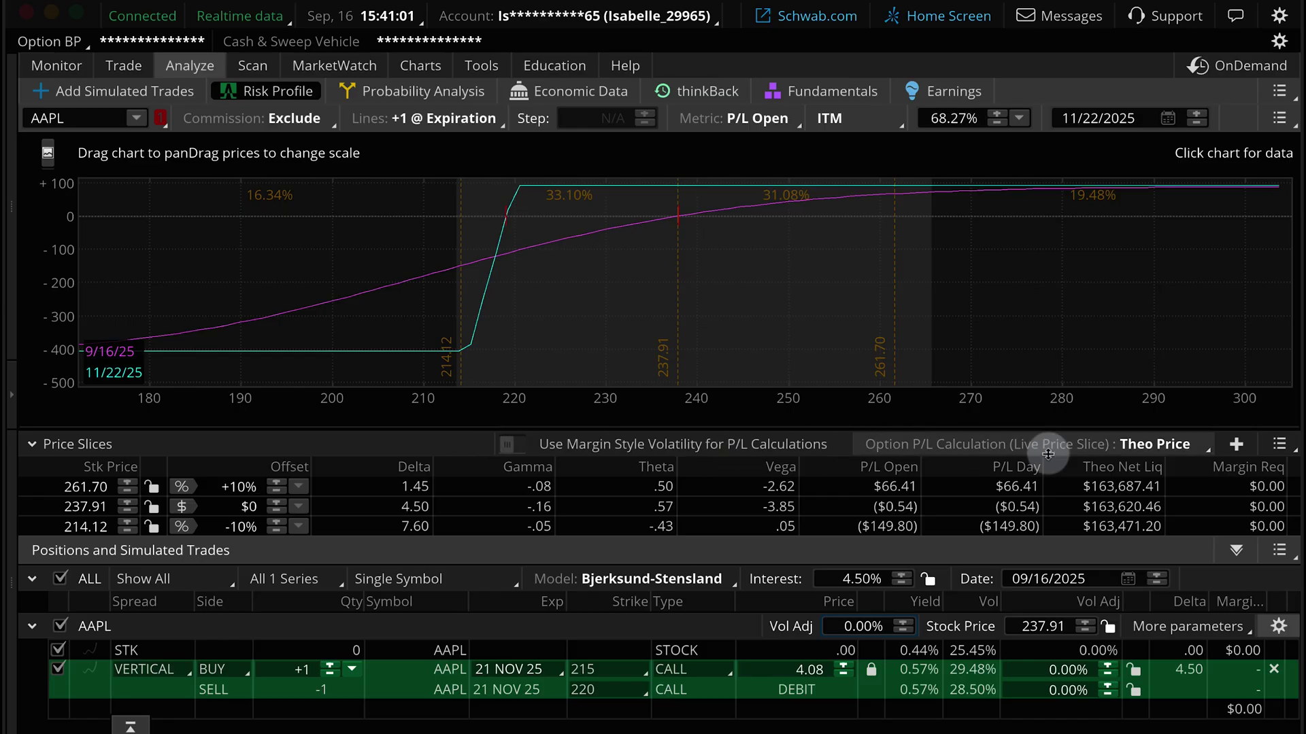
Step: Replace the price slices with a break-even slice at 219.09 for 11/22/25 expiration
left_click(1287, 445)
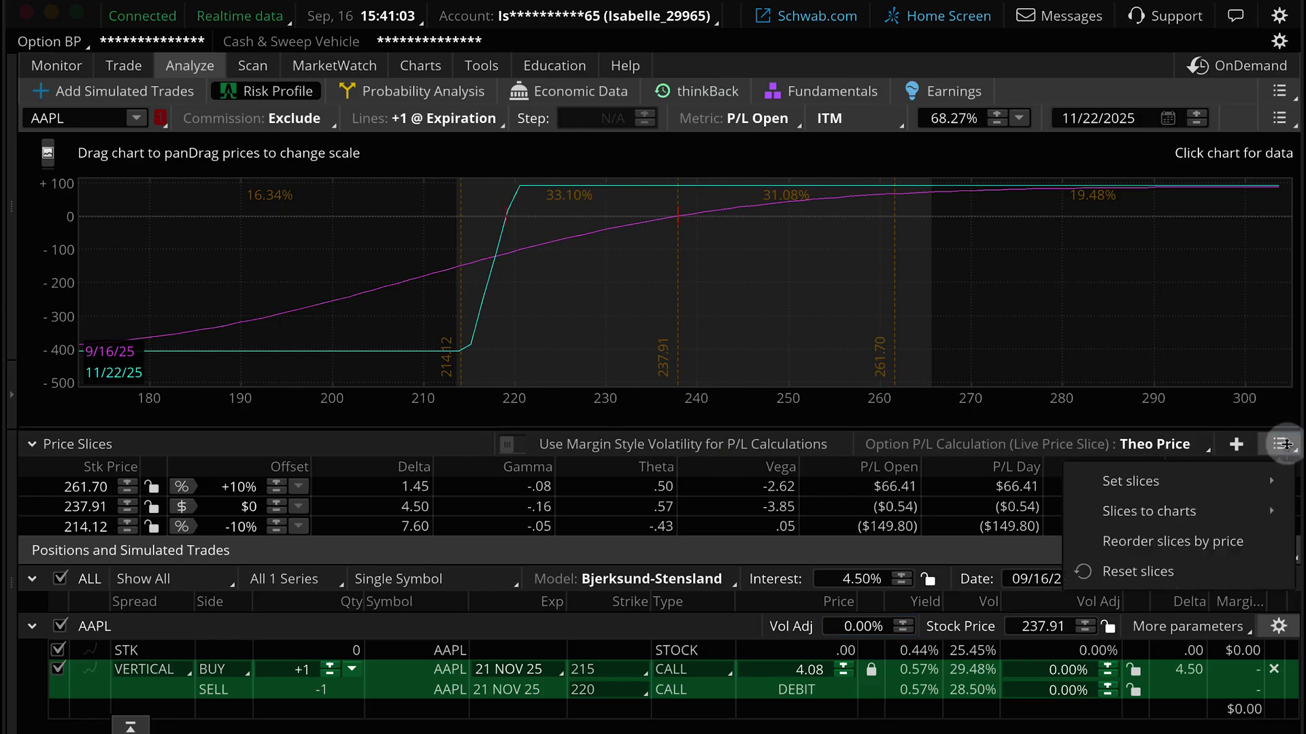
mouse_move(1173, 480)
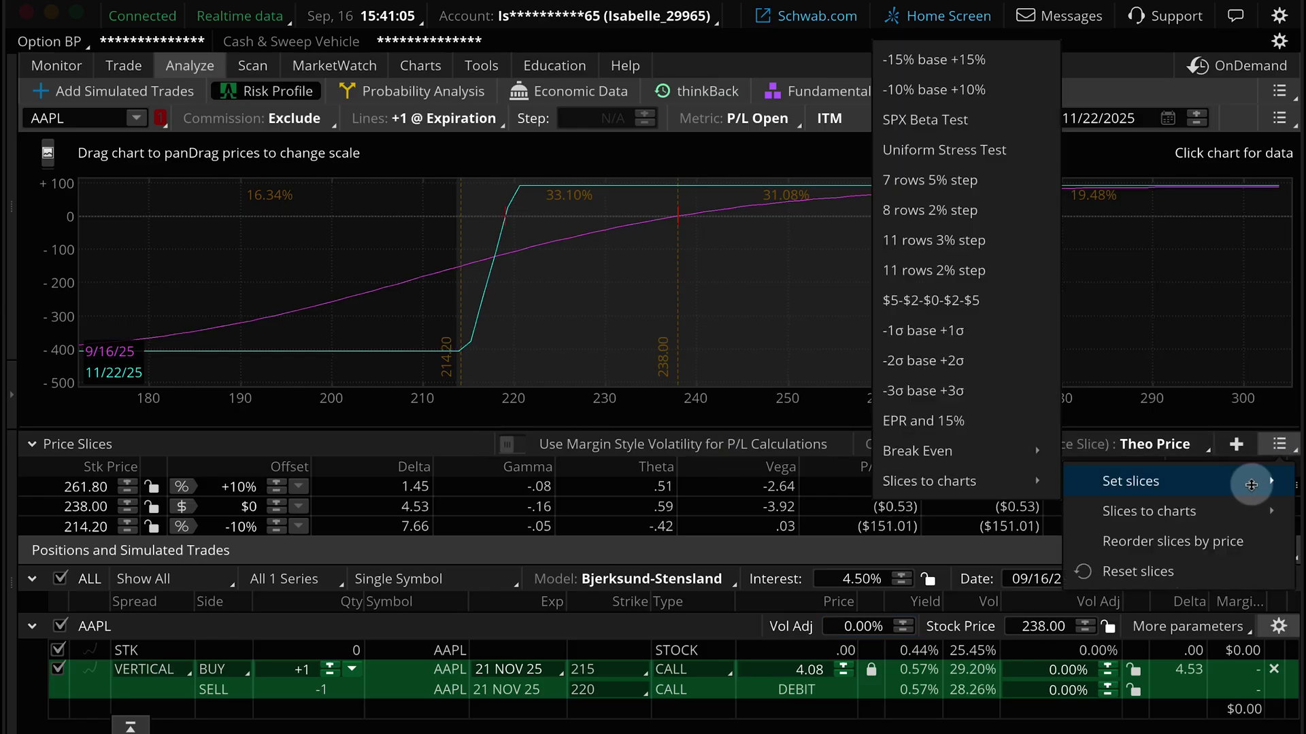
mouse_move(919, 451)
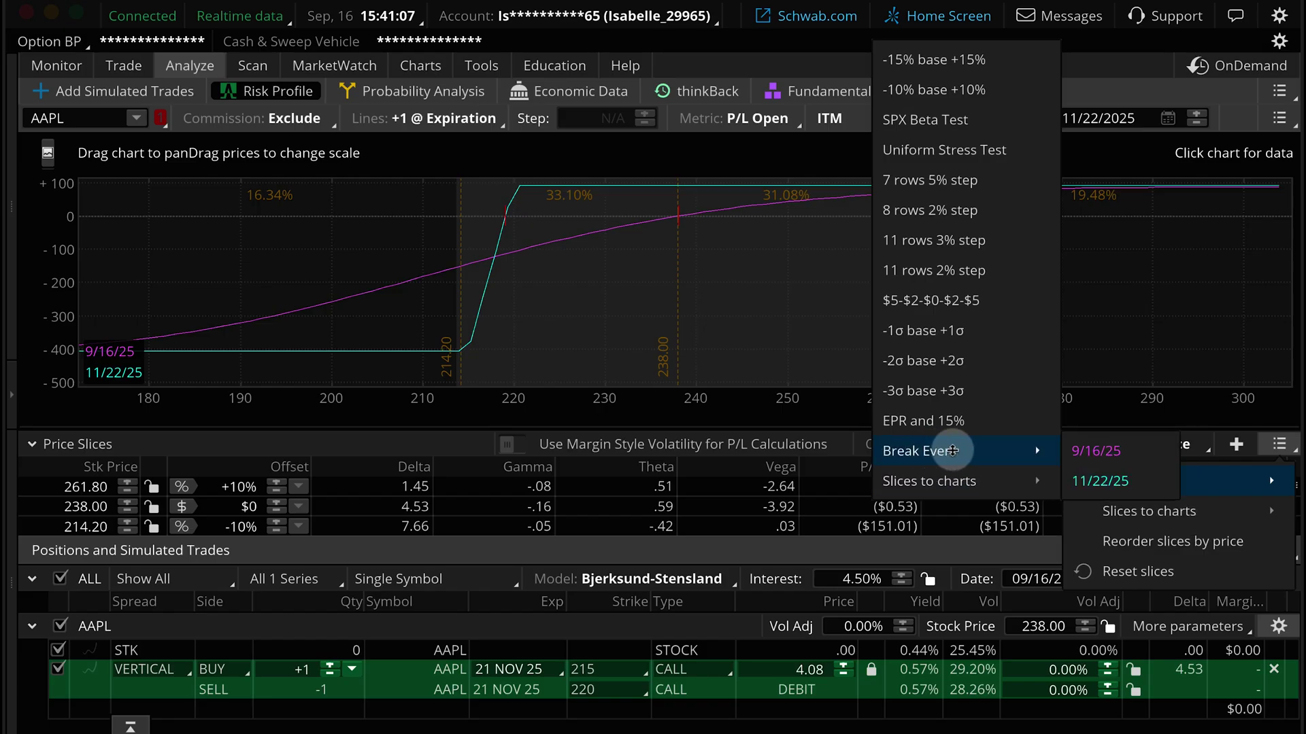
left_click(1099, 480)
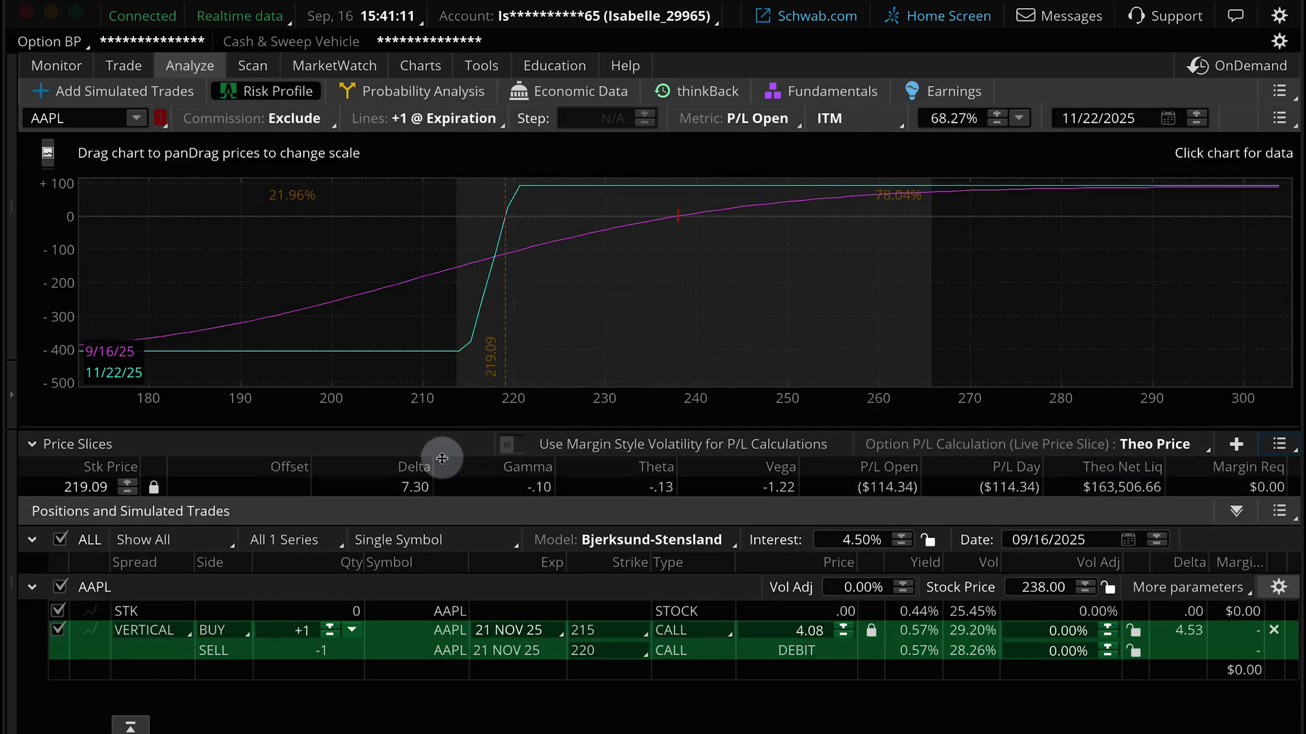
mouse_move(510, 298)
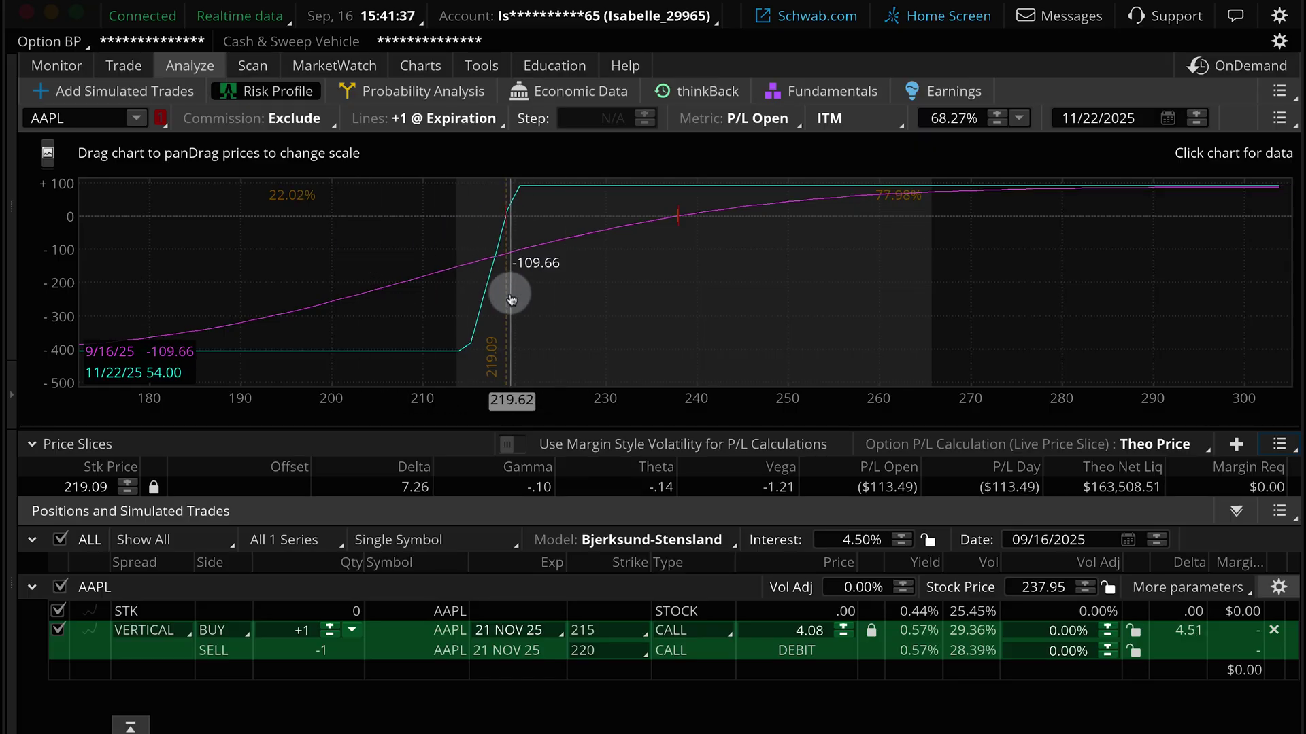
mouse_move(507, 289)
left_mouse_down()
mouse_move(774, 320)
mouse_move(678, 302)
left_mouse_up()
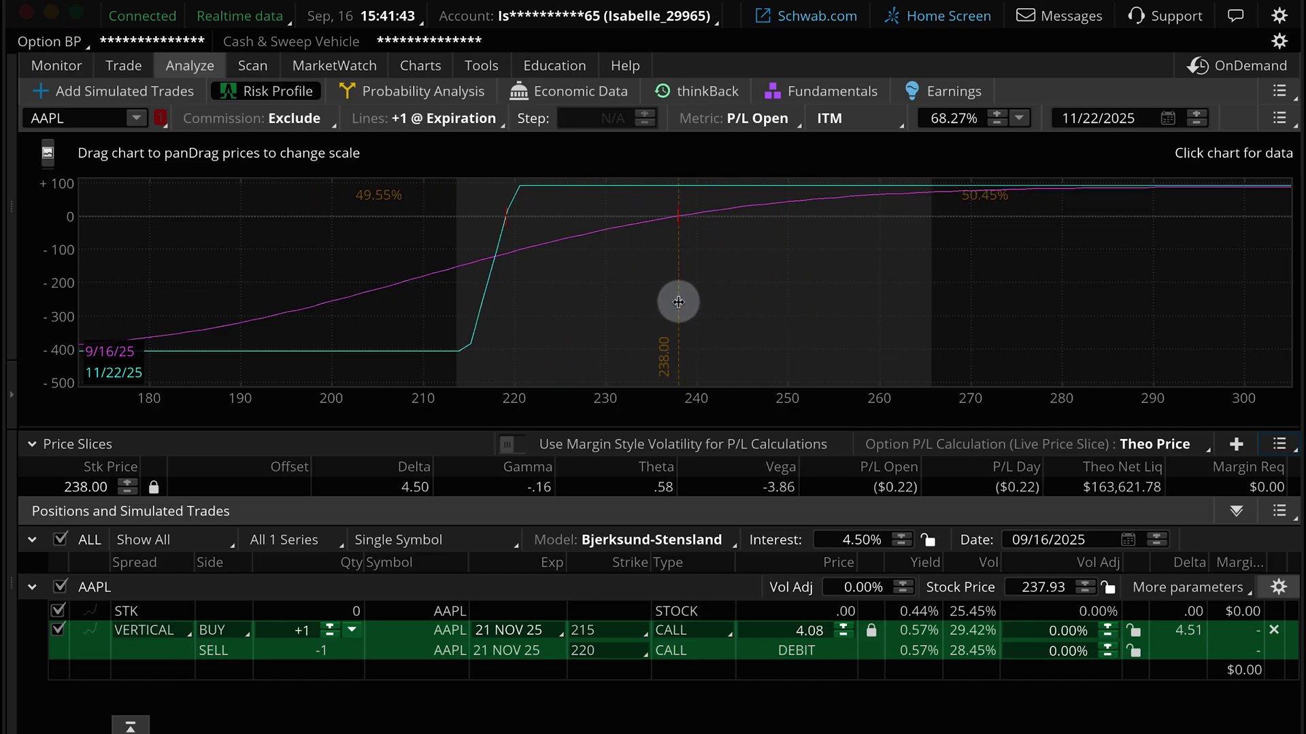
left_click_drag(678, 302, 680, 301)
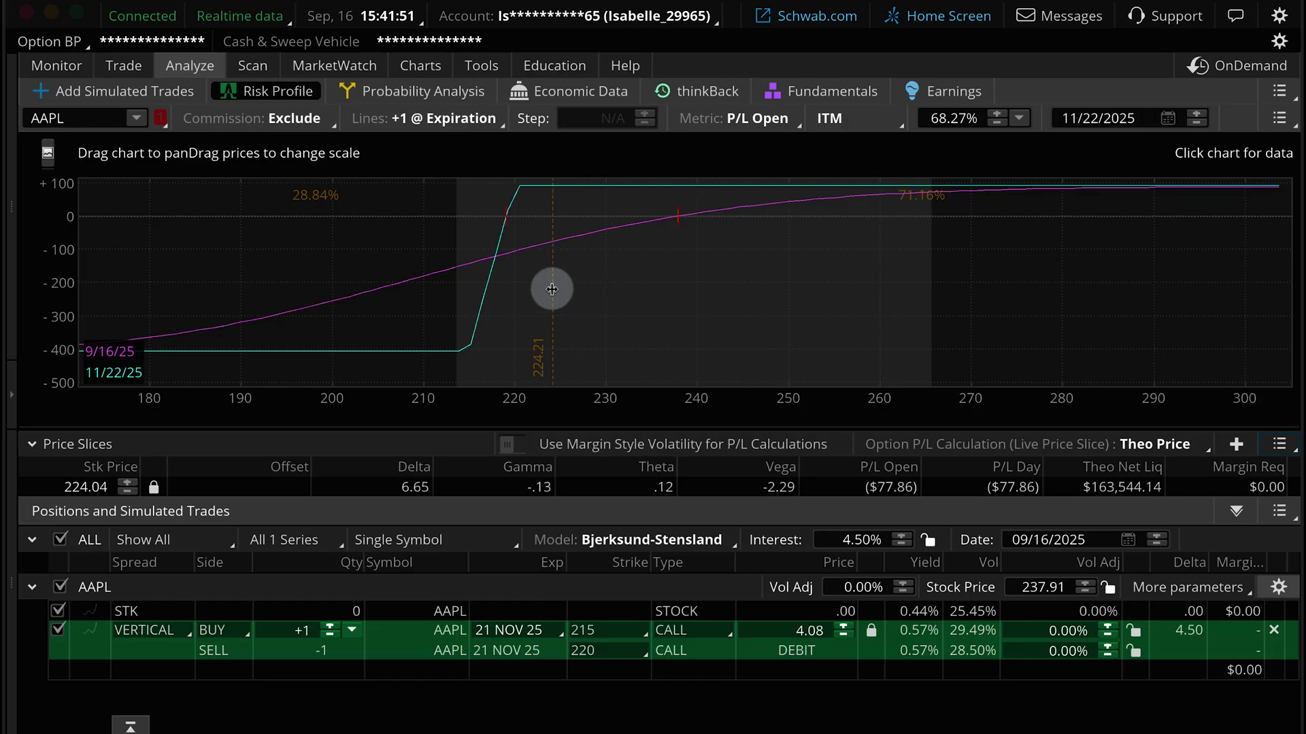
left_click(515, 291)
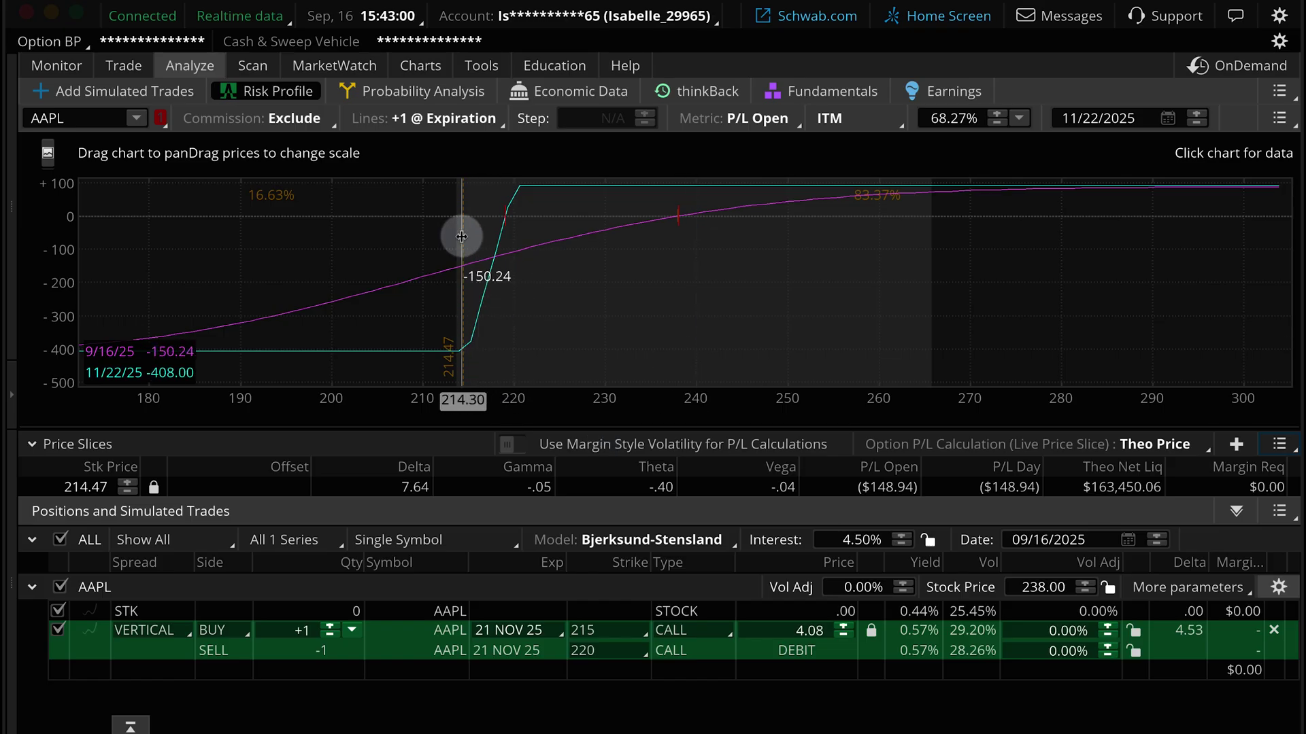
left_click_drag(462, 236, 504, 238)
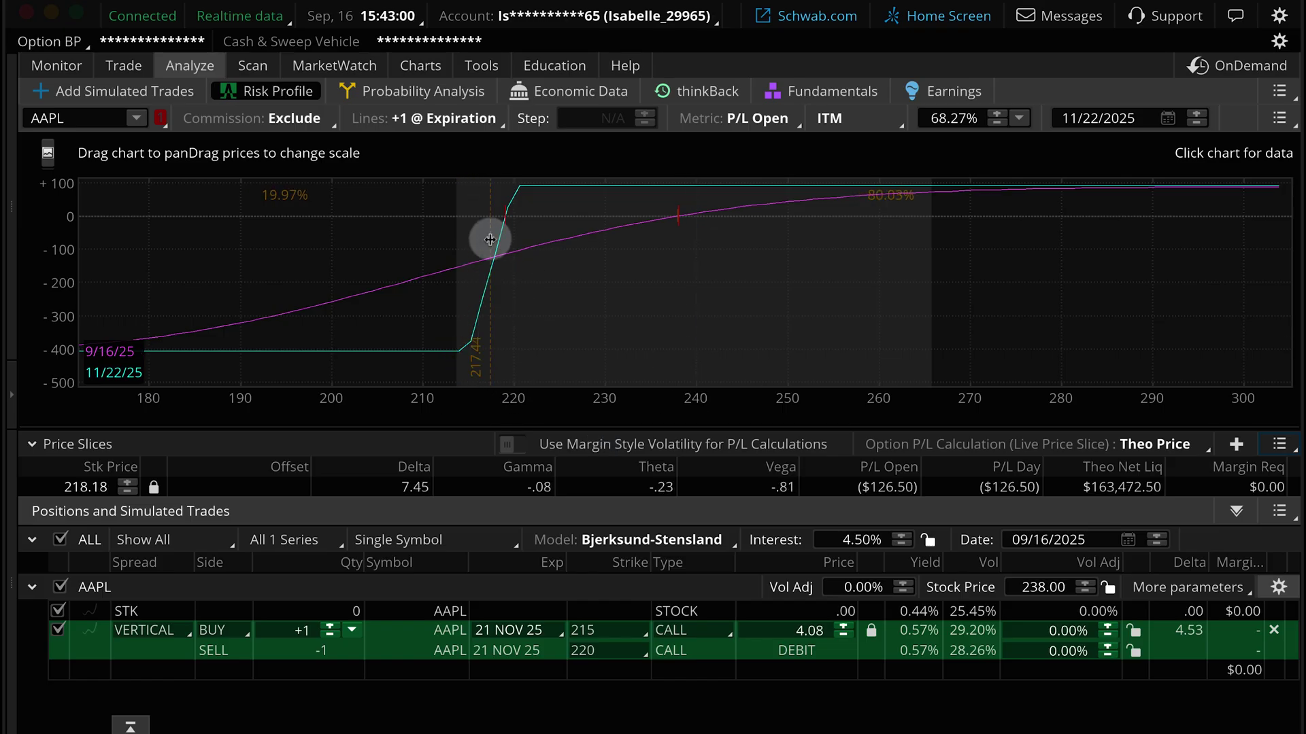
right_click(775, 651)
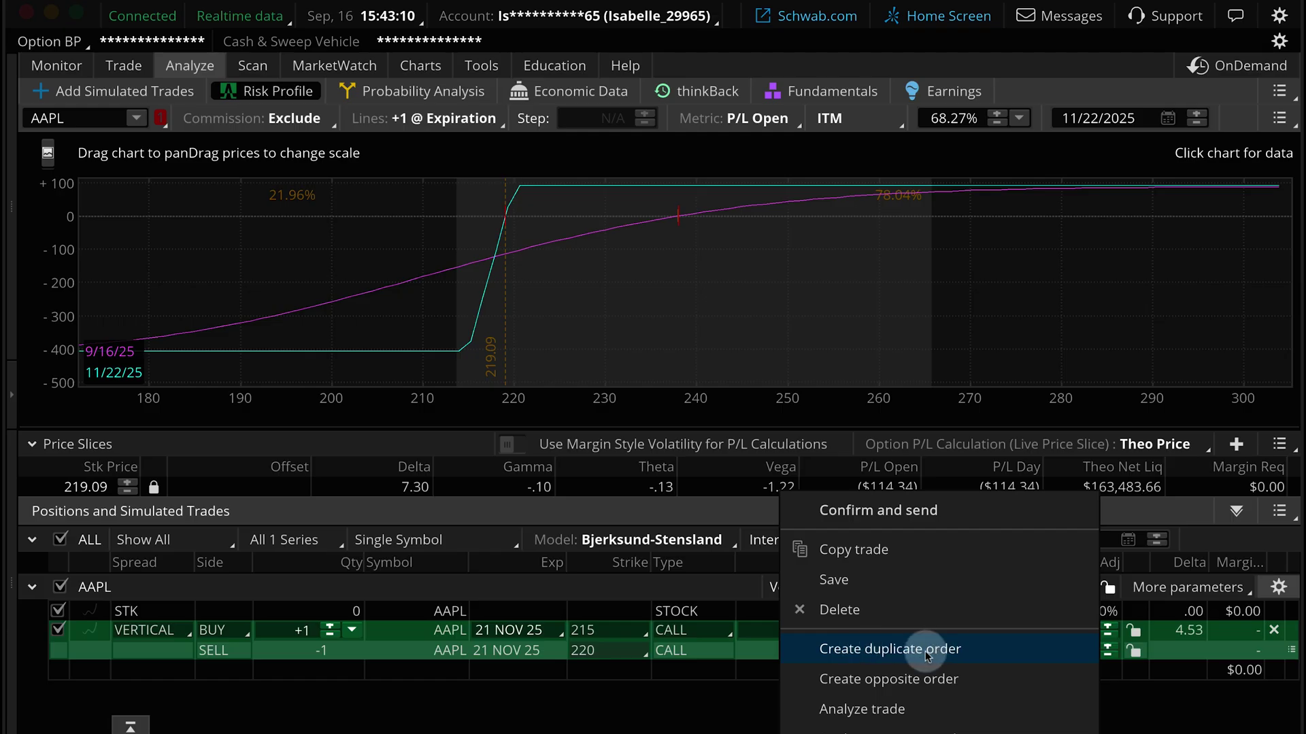
Step: Confirm and send the 215/220 call vertical at 4.08, showing $92 max profit, $408 max loss
left_click(895, 512)
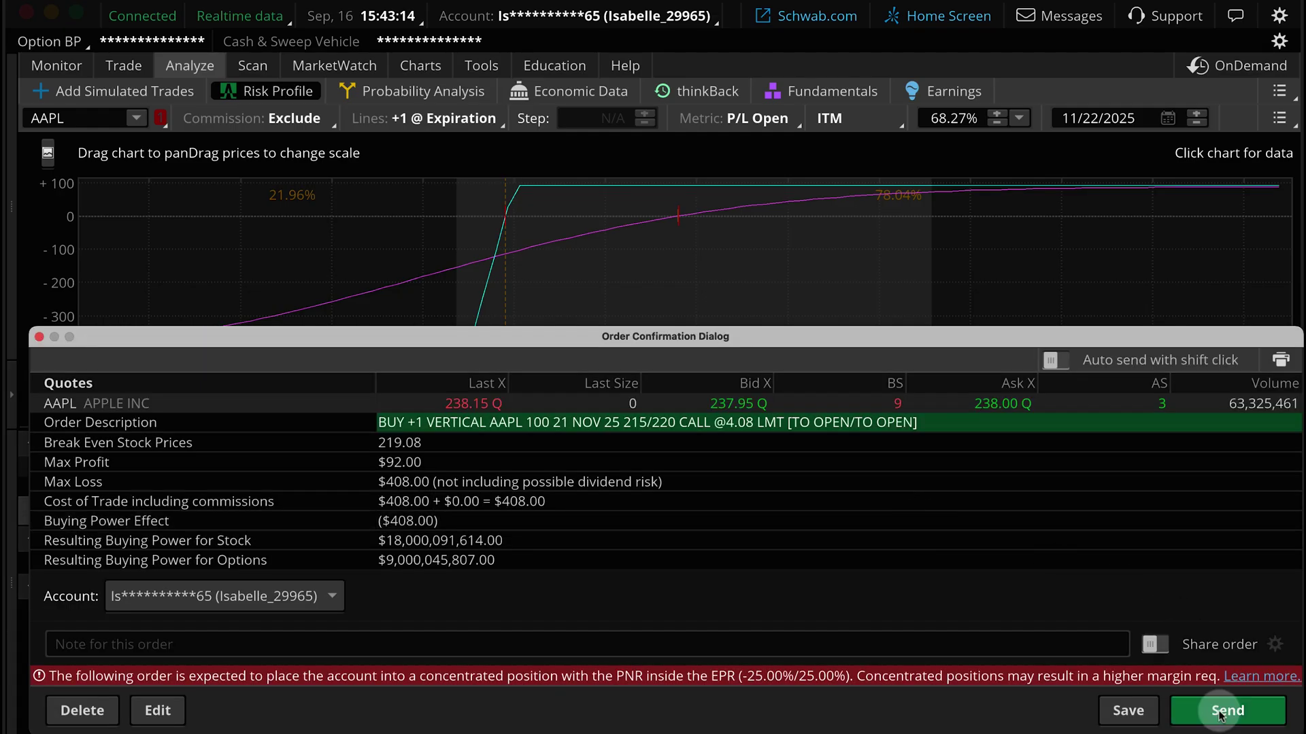